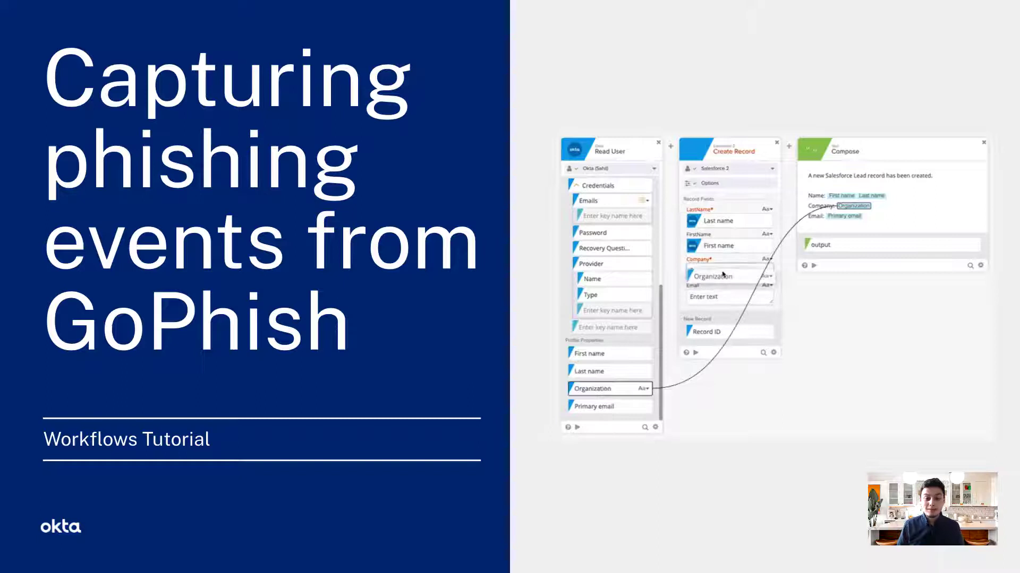
- Switch to the desktop showing the Gophish website at getgophish.com
{"action": "key", "text": "ctrl+Up"}
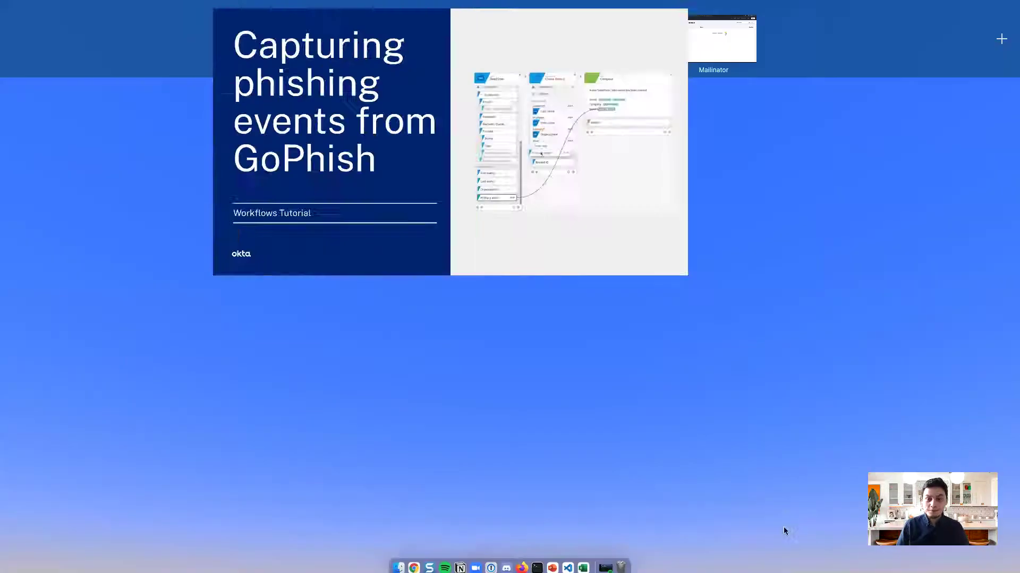
{"action": "left_click", "coordinate": [608, 27]}
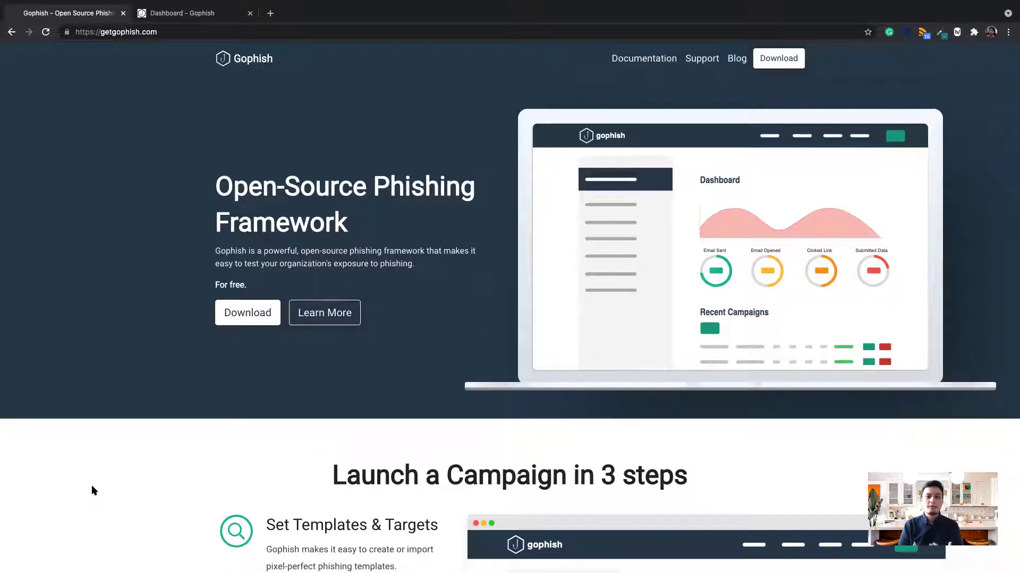
- Advance the GoPhish presentation to the slide about a user being phished
{"action": "key", "text": "ctrl+Up"}
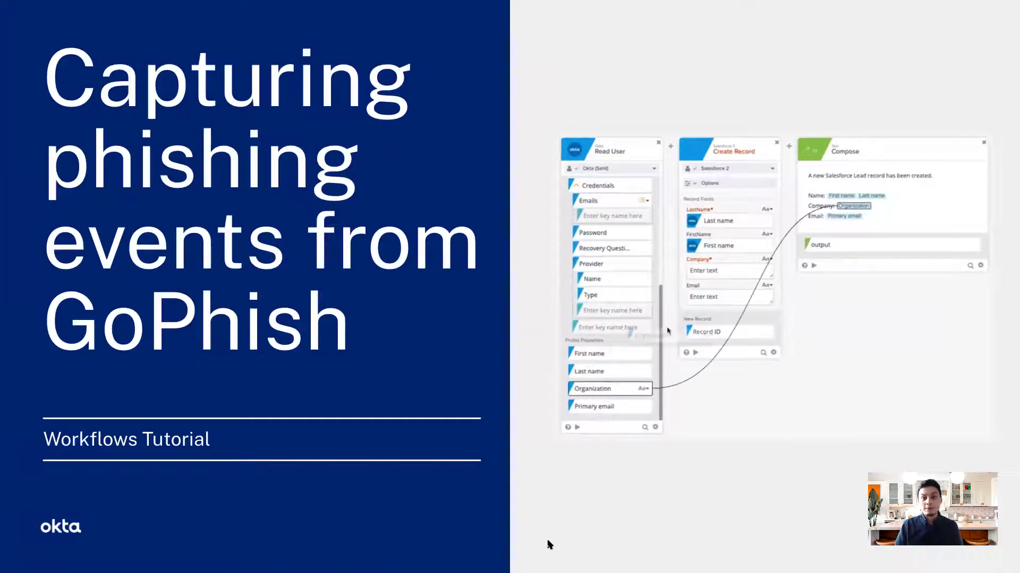
{"action": "key", "text": "Right"}
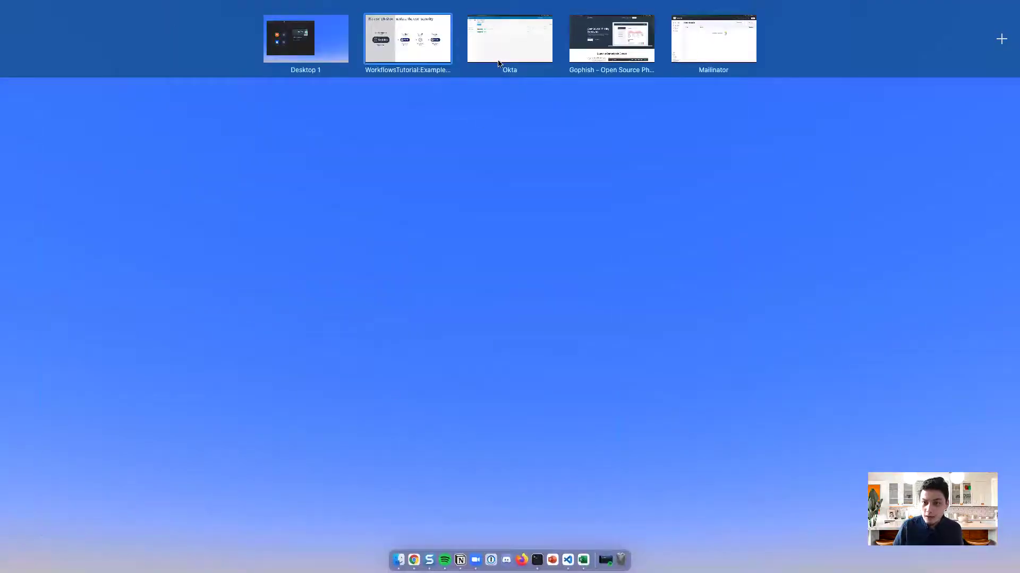
- Open the default User profile in the Okta Admin Console Profile Editor
{"action": "left_click", "coordinate": [492, 62]}
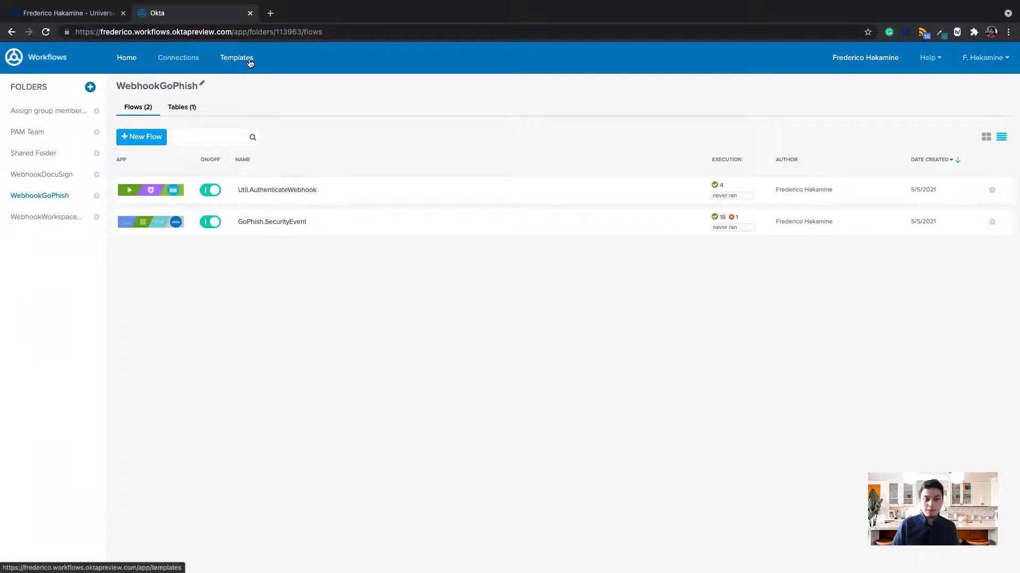
{"action": "left_click", "coordinate": [53, 13]}
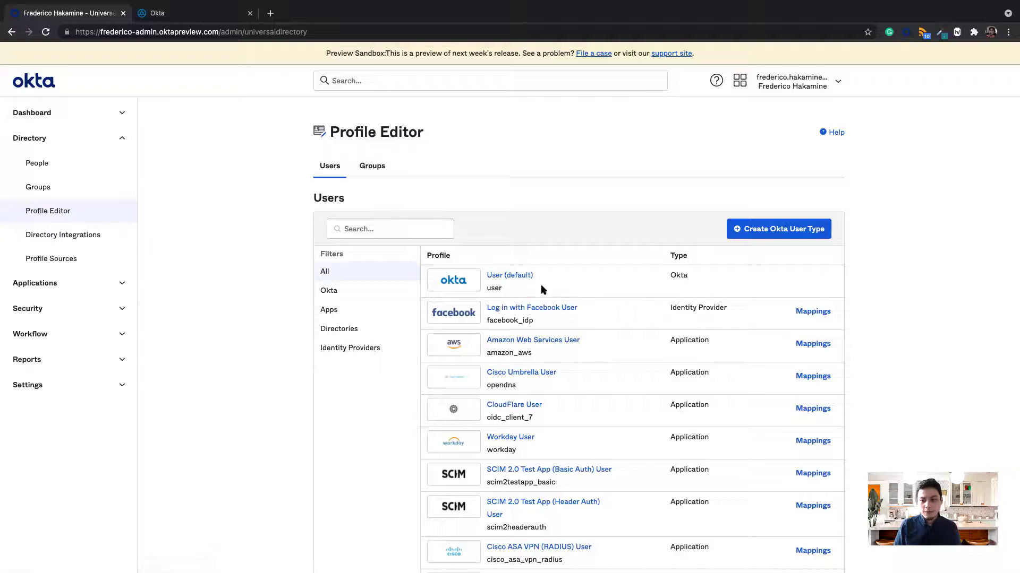
{"action": "left_click", "coordinate": [509, 276]}
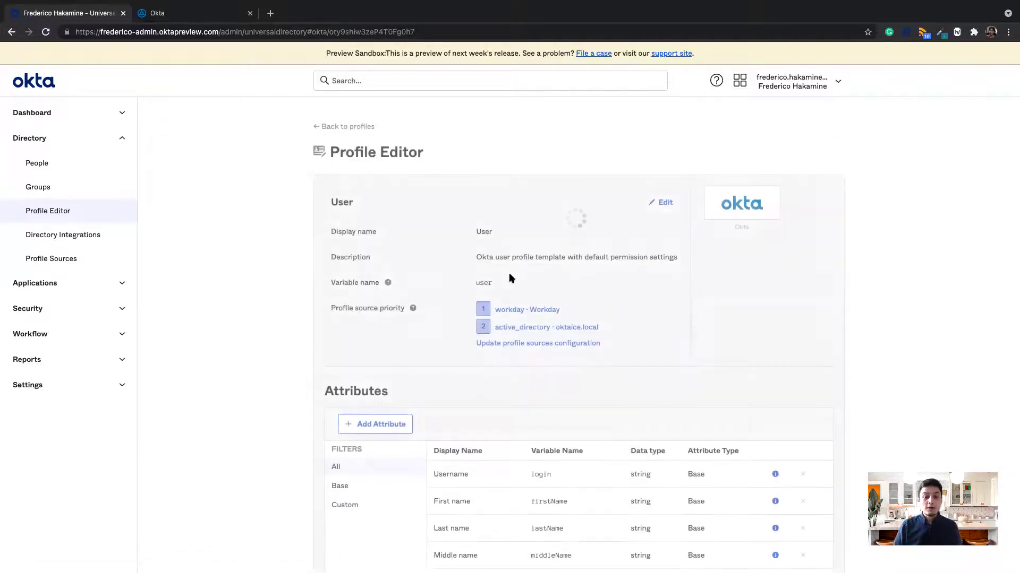
- Inspect the custom string attribute User Phished (userPhished) without changing it
{"action": "scroll", "coordinate": [490, 272], "scroll_direction": "down", "scroll_amount": 1}
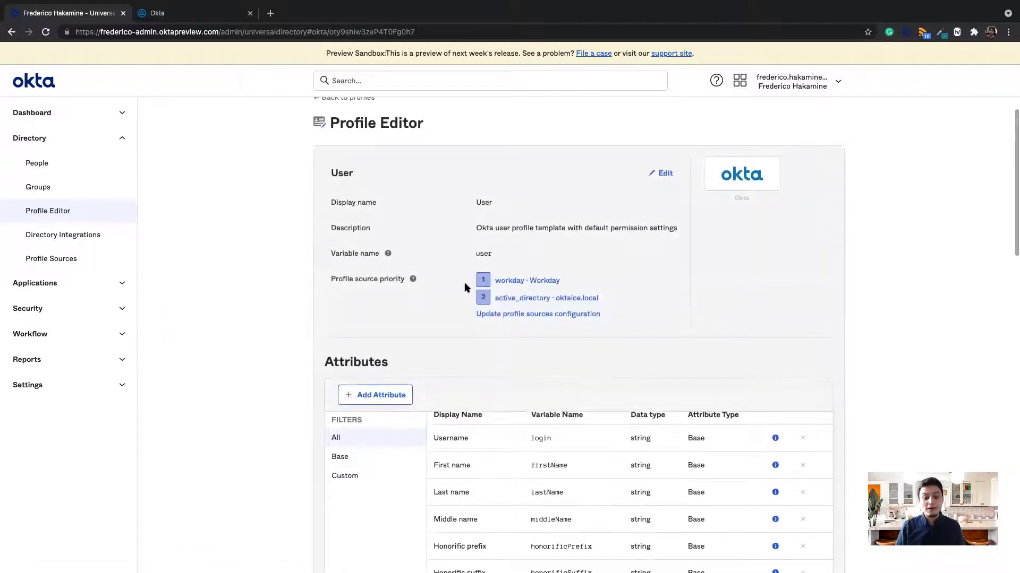
{"action": "scroll", "coordinate": [464, 282], "scroll_direction": "down", "scroll_amount": 4}
{"action": "scroll", "coordinate": [468, 247], "scroll_direction": "down", "scroll_amount": 15}
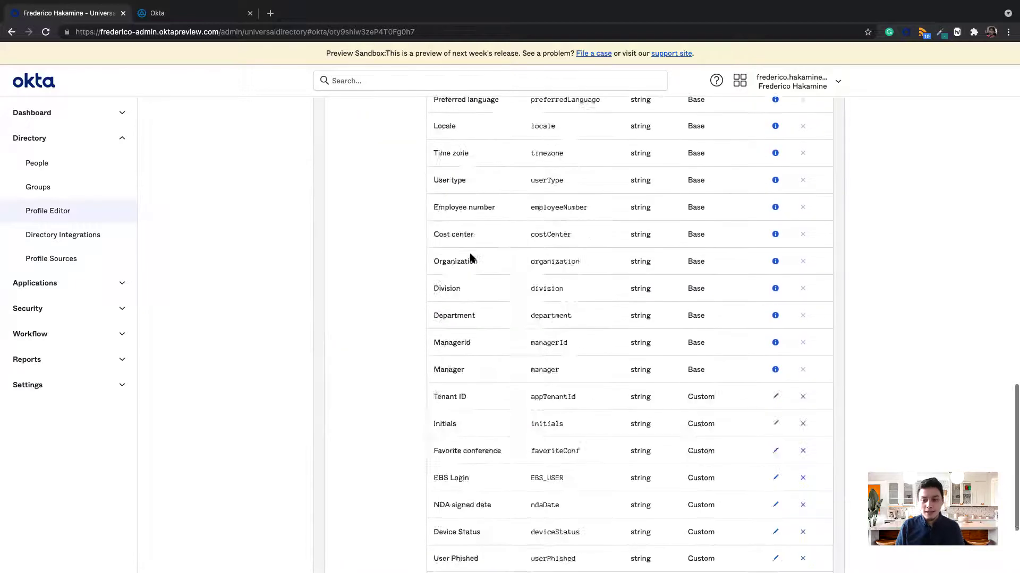
{"action": "scroll", "coordinate": [743, 470], "scroll_direction": "down", "scroll_amount": 3}
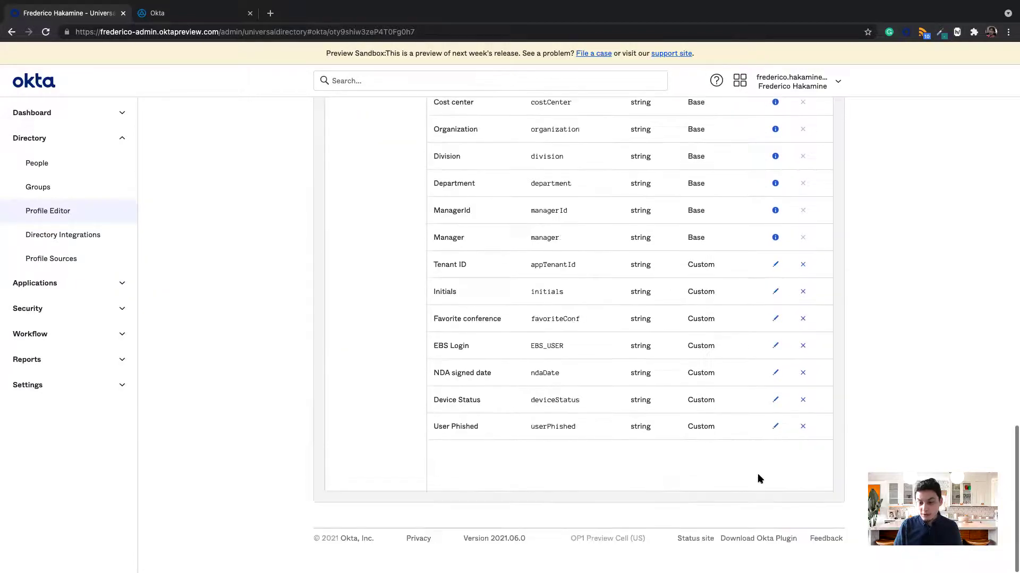
{"action": "left_click", "coordinate": [776, 427]}
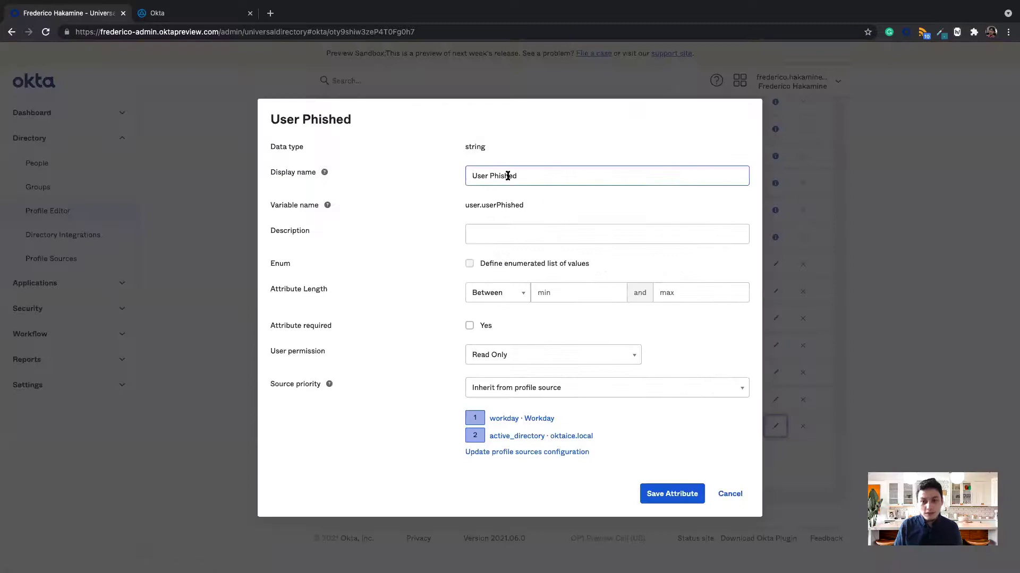
{"action": "left_click", "coordinate": [737, 497]}
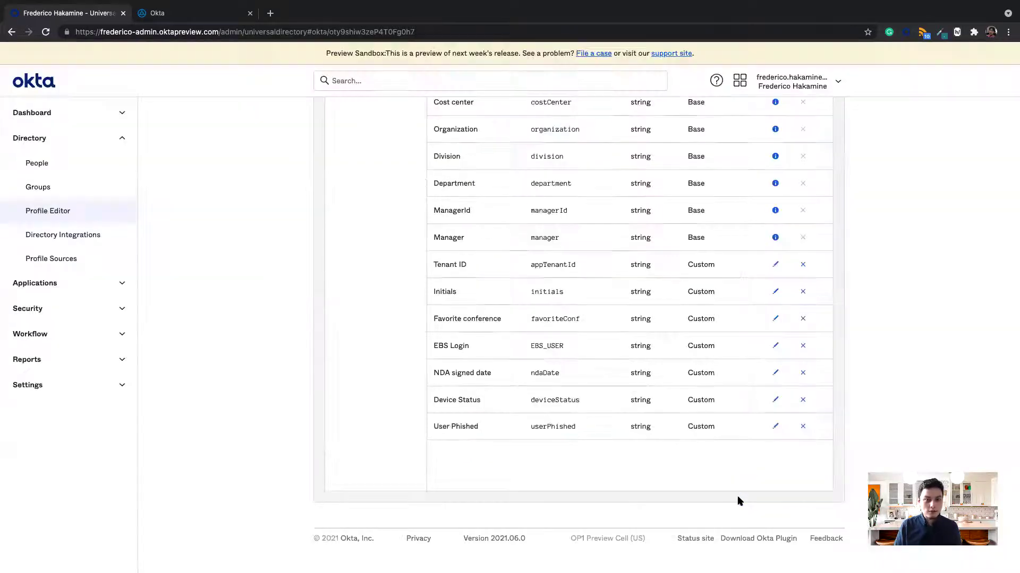
- Open the GoPhish.SecurityEvent flow and copy its API Endpoint invoke URL
{"action": "left_click", "coordinate": [175, 14]}
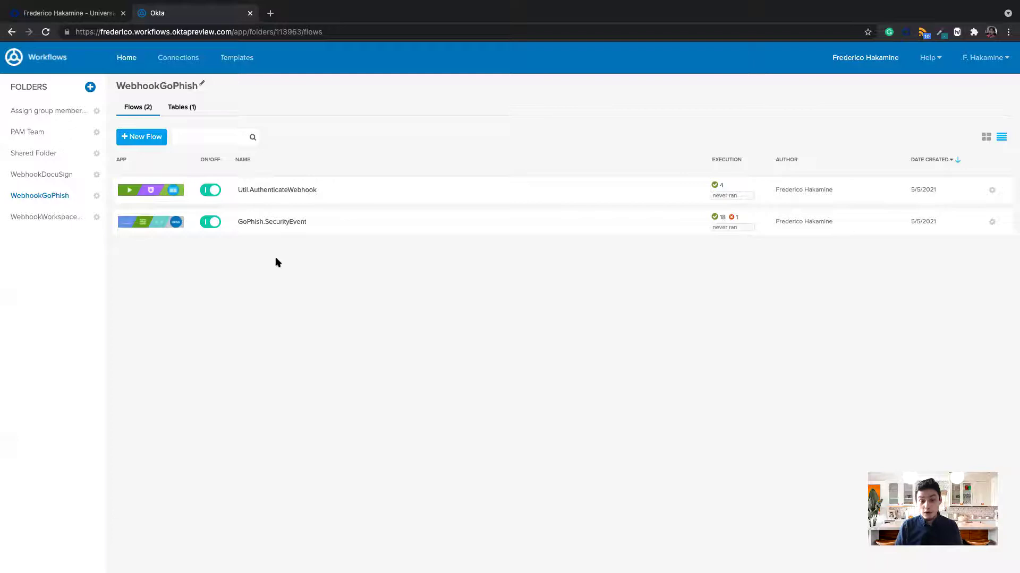
{"action": "left_click", "coordinate": [297, 223]}
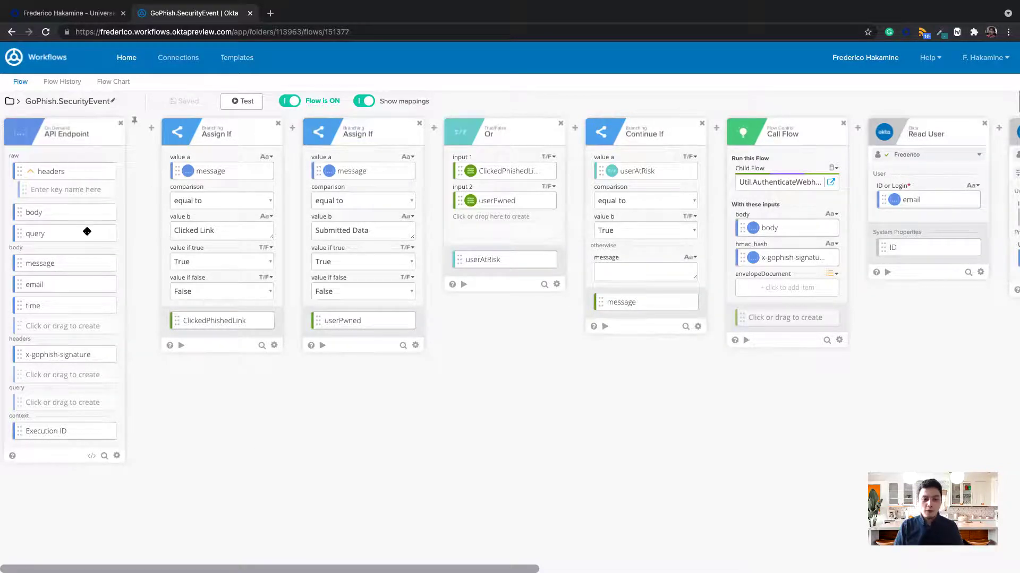
{"action": "left_click", "coordinate": [92, 456]}
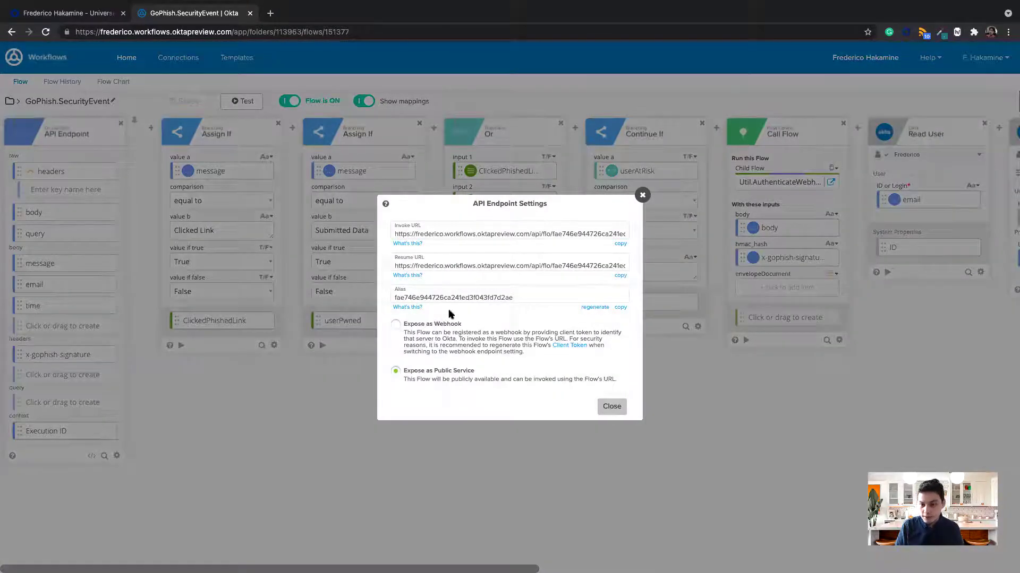
{"action": "left_click", "coordinate": [612, 407]}
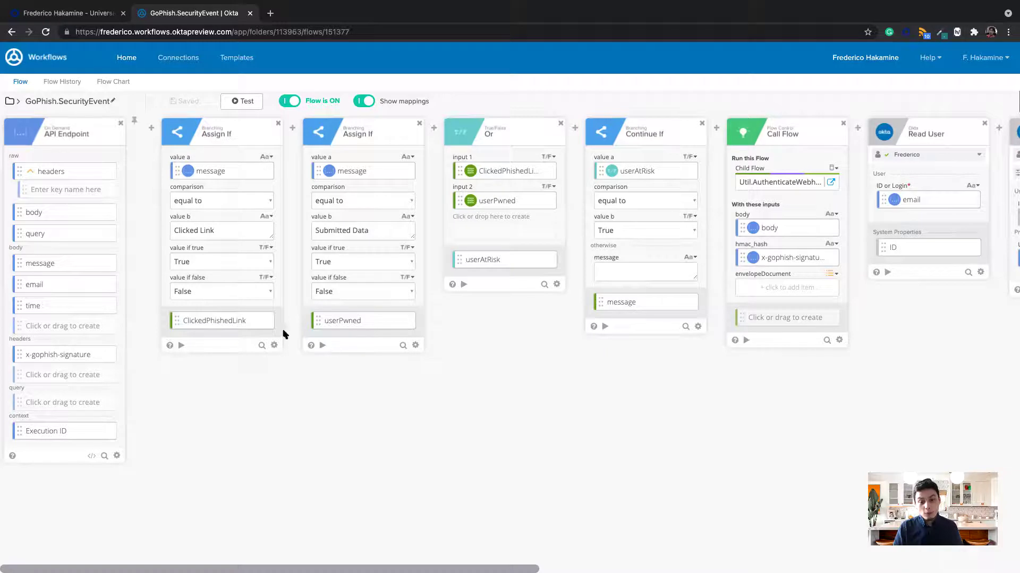
{"action": "mouse_move", "coordinate": [205, 314]}
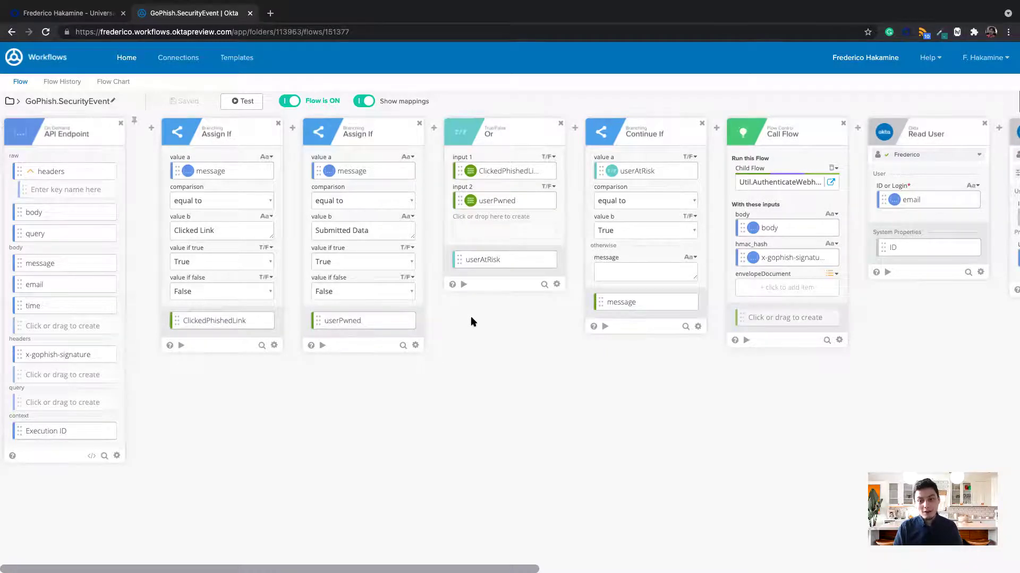
{"action": "scroll", "coordinate": [478, 329], "scroll_direction": "right", "scroll_amount": 5}
{"action": "mouse_move", "coordinate": [521, 227]}
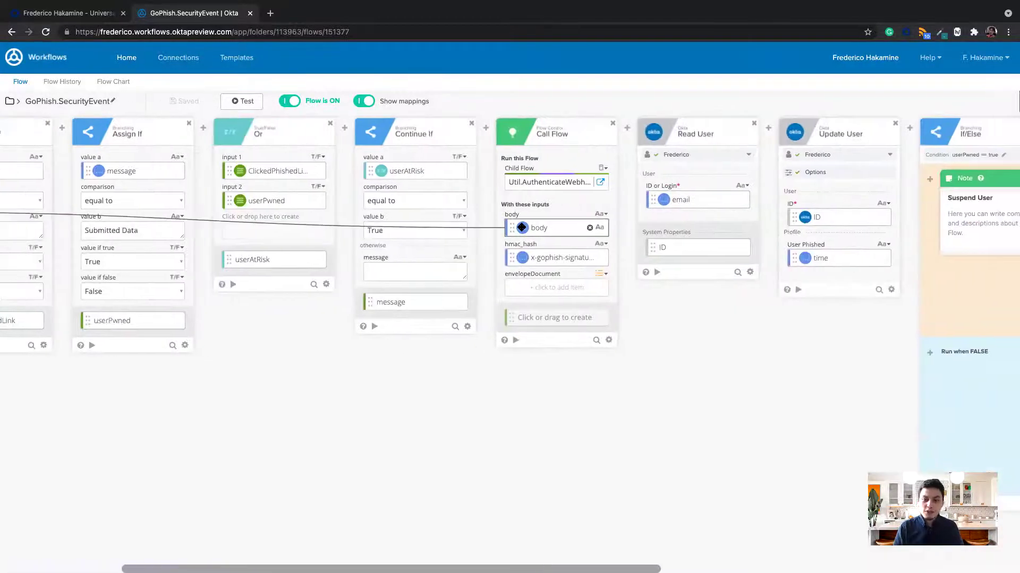
{"action": "scroll", "coordinate": [521, 227], "scroll_direction": "right", "scroll_amount": 3}
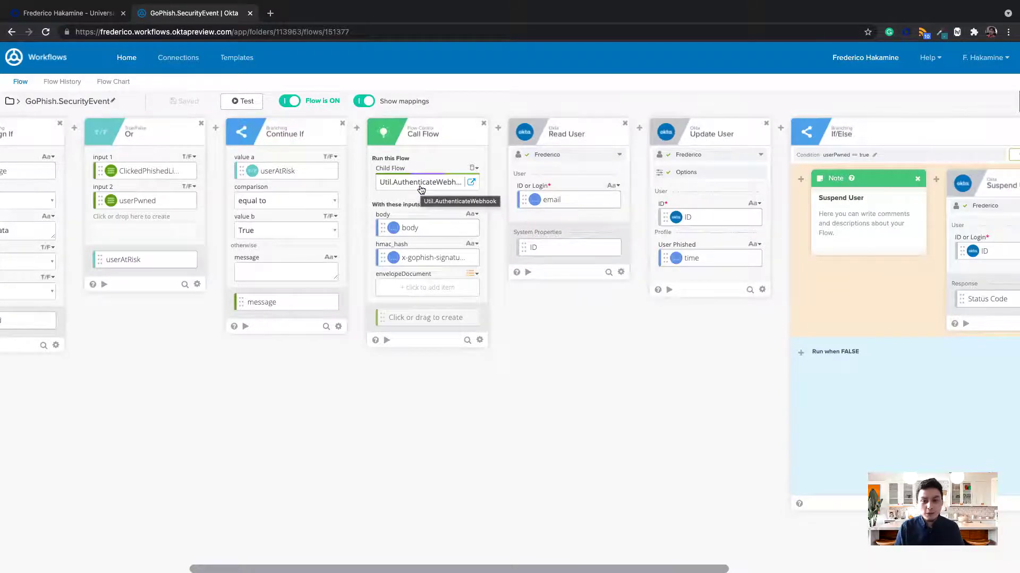
{"action": "mouse_move", "coordinate": [400, 262]}
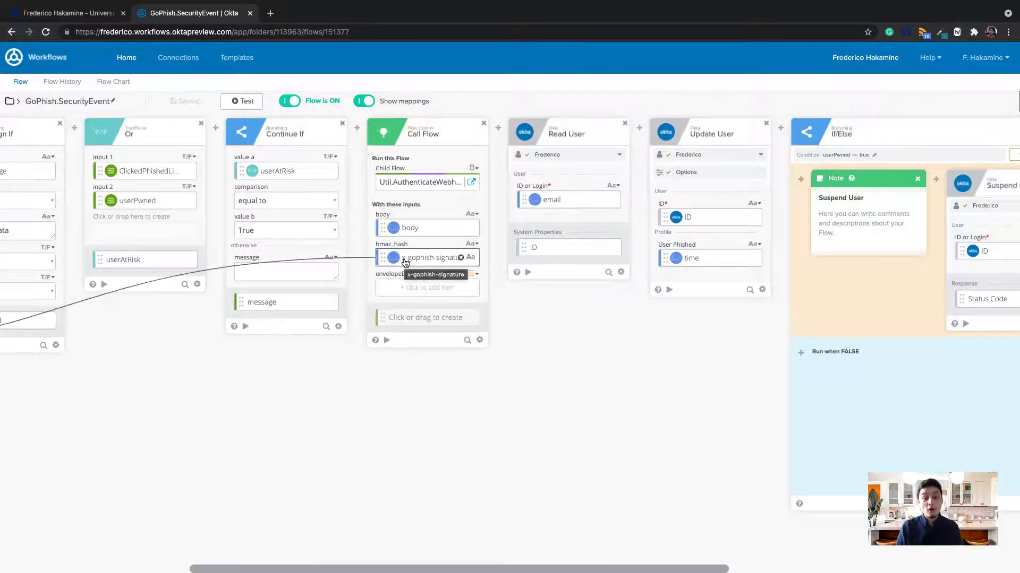
{"action": "scroll", "coordinate": [405, 263], "scroll_direction": "right", "scroll_amount": 5}
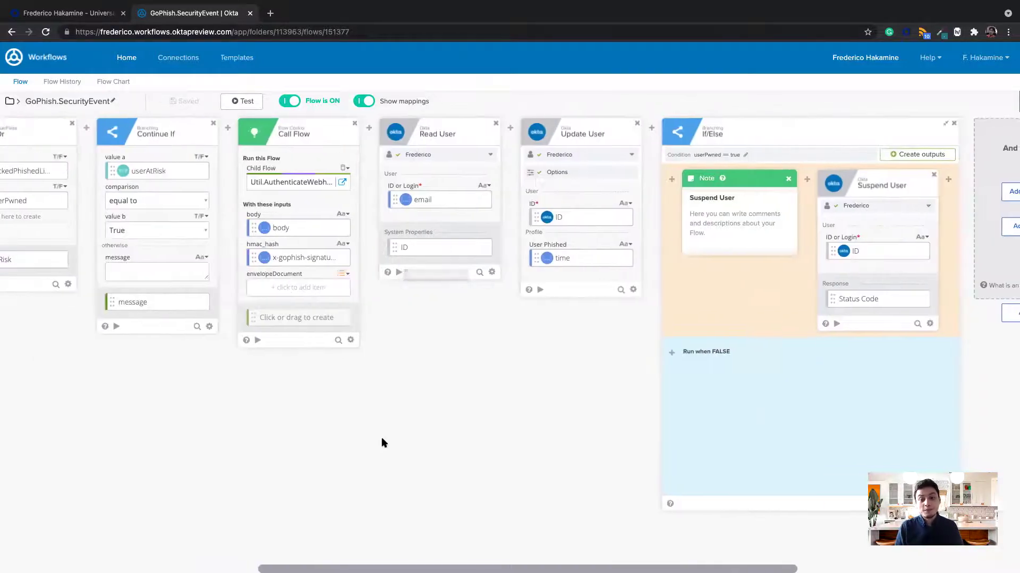
{"action": "mouse_move", "coordinate": [575, 260]}
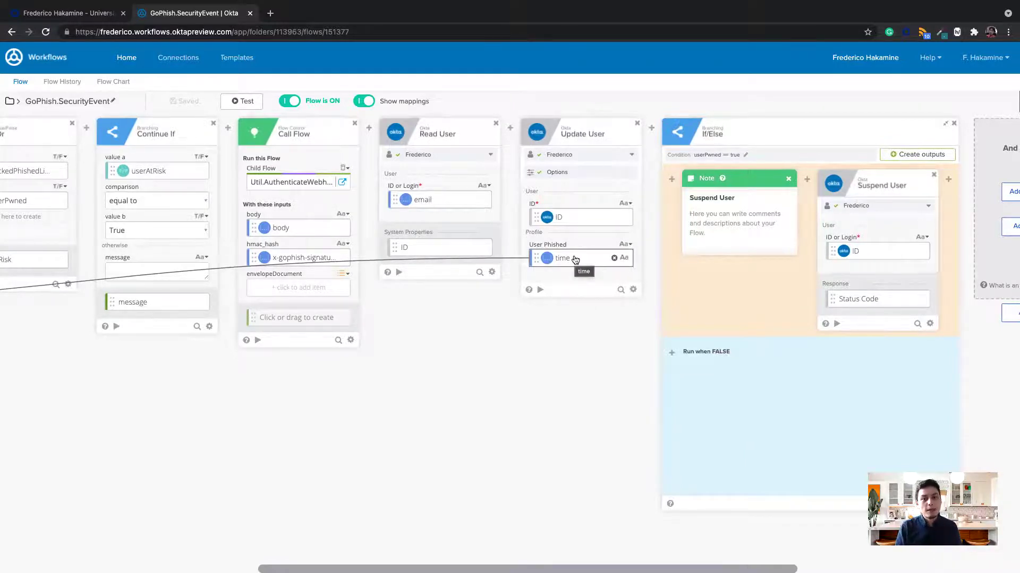
{"action": "scroll", "coordinate": [663, 218], "scroll_direction": "left", "scroll_amount": 8}
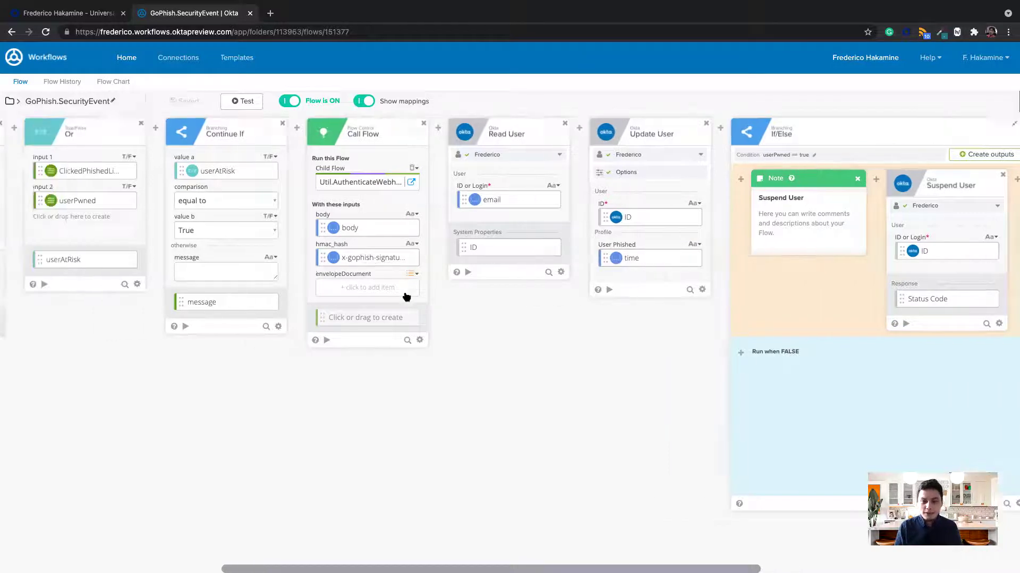
{"action": "scroll", "coordinate": [405, 294], "scroll_direction": "left", "scroll_amount": 5}
{"action": "mouse_move", "coordinate": [267, 323]}
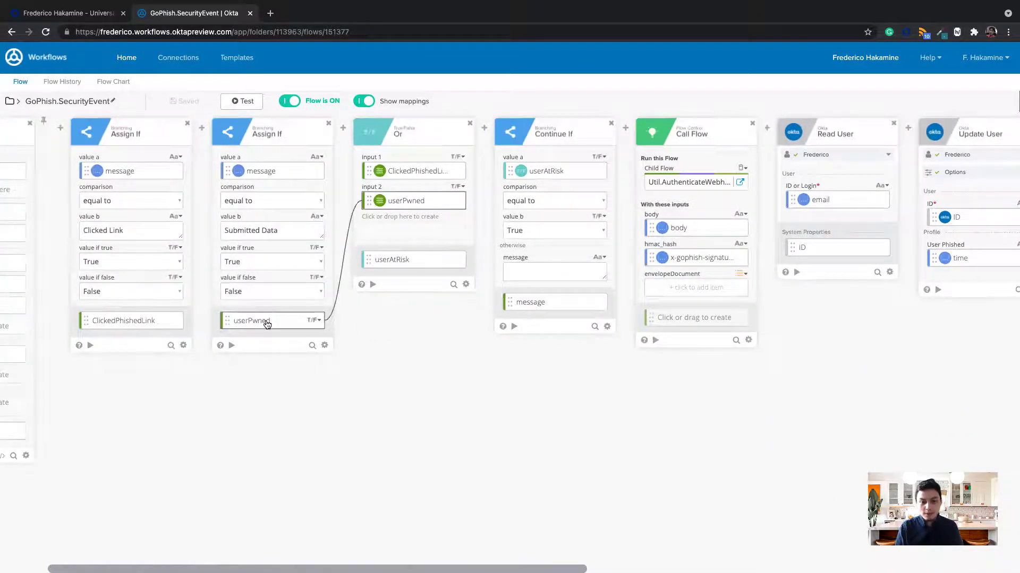
{"action": "scroll", "coordinate": [271, 326], "scroll_direction": "right", "scroll_amount": 19}
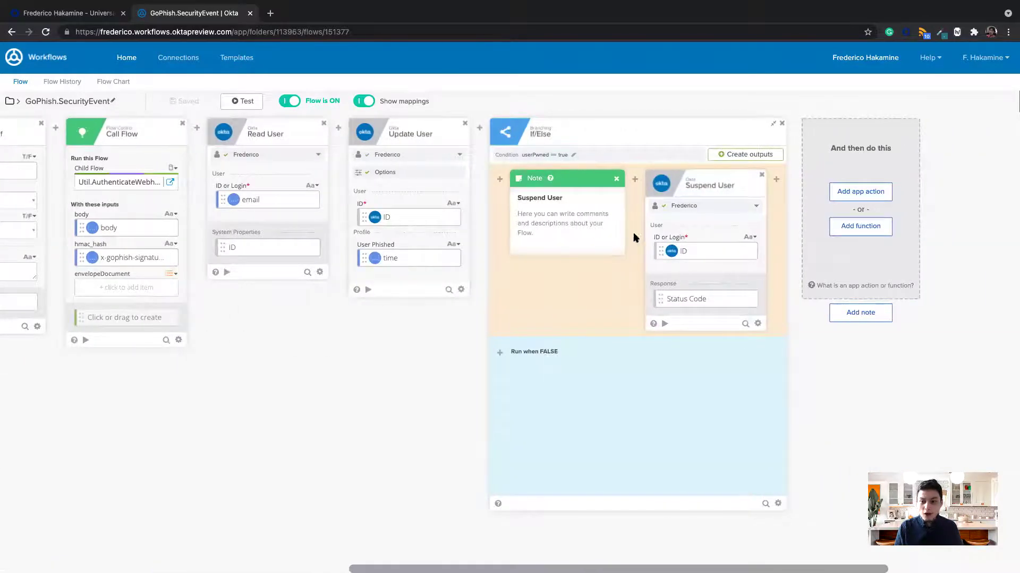
{"action": "mouse_move", "coordinate": [715, 252]}
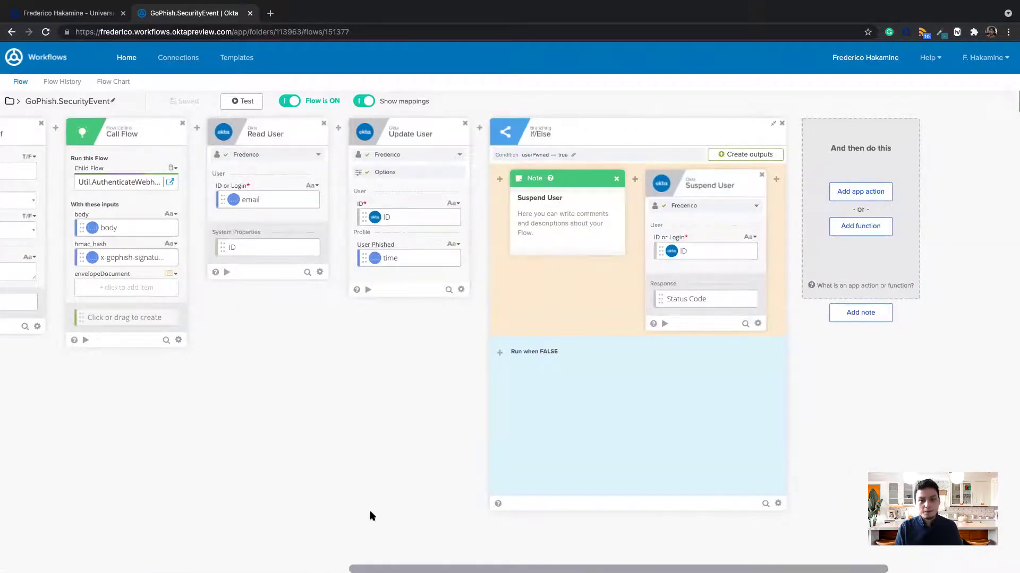
{"action": "scroll", "coordinate": [374, 504], "scroll_direction": "left", "scroll_amount": 20}
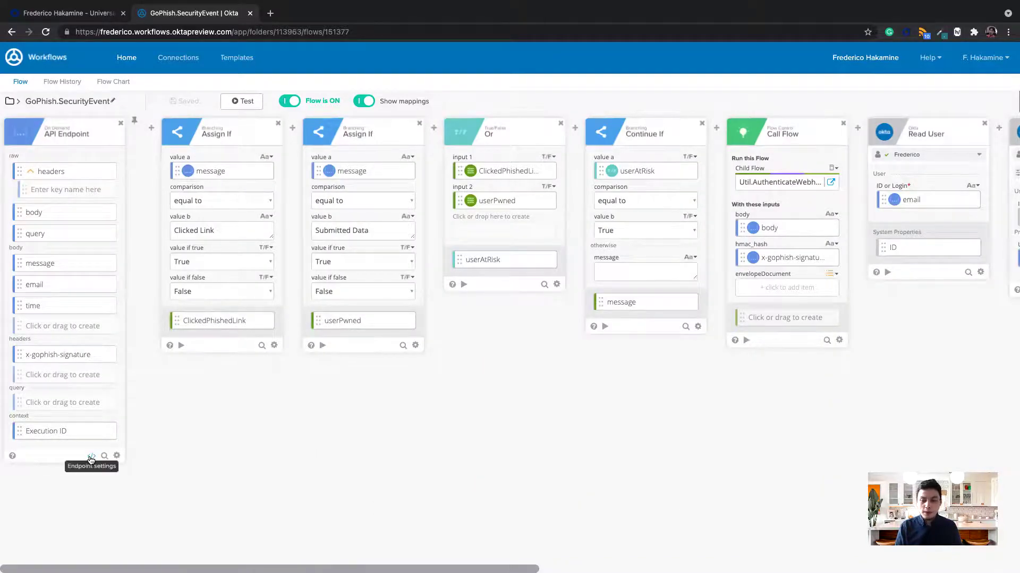
- Open the GoPhish Webhook Config table in the WebhookGoPhish folder
{"action": "left_click", "coordinate": [10, 102]}
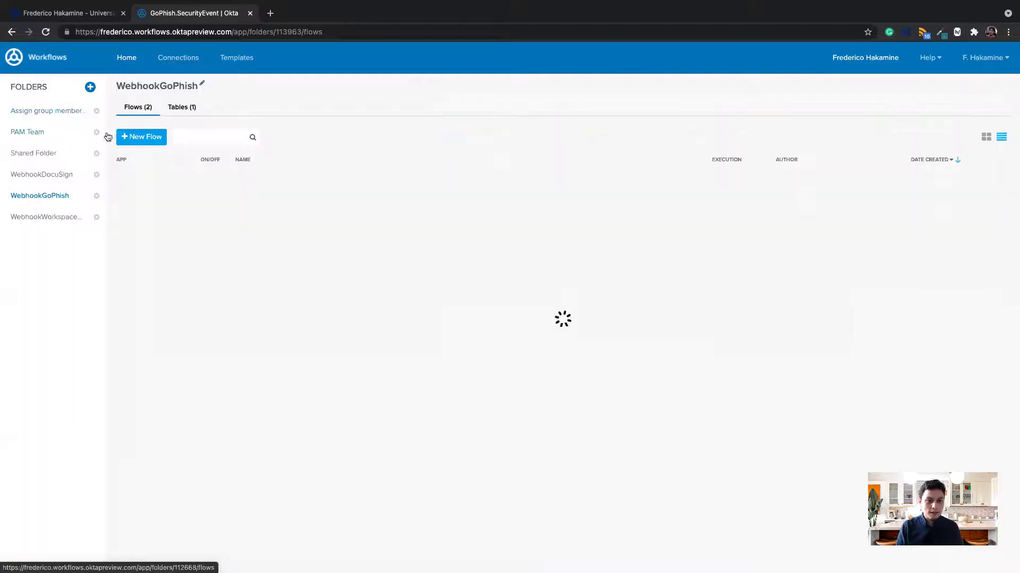
{"action": "left_click", "coordinate": [182, 107]}
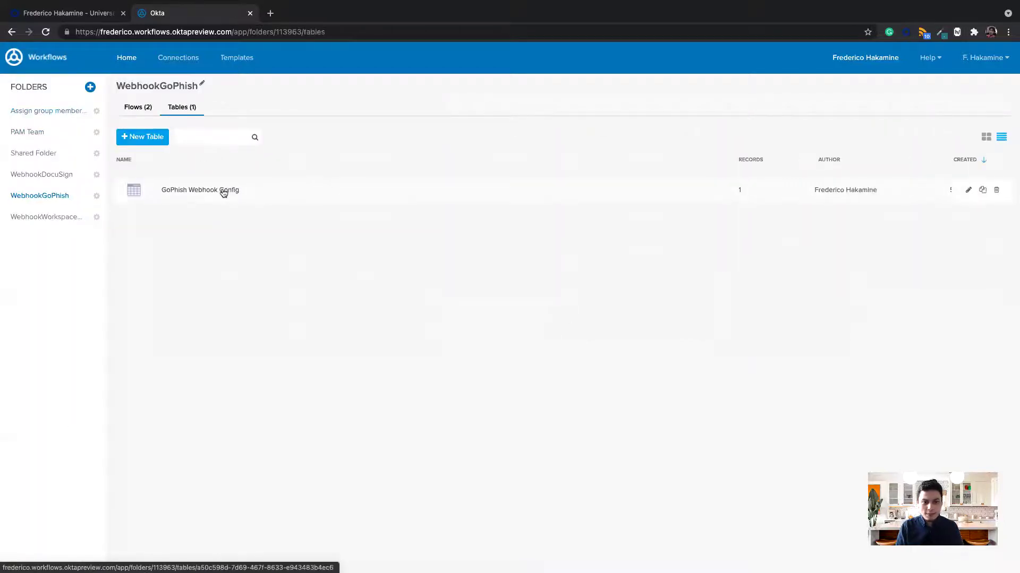
{"action": "left_click", "coordinate": [222, 191]}
- Replace the HMAC Secret with the new secret value, then switch to the Gophish website
{"action": "left_click", "coordinate": [200, 122]}
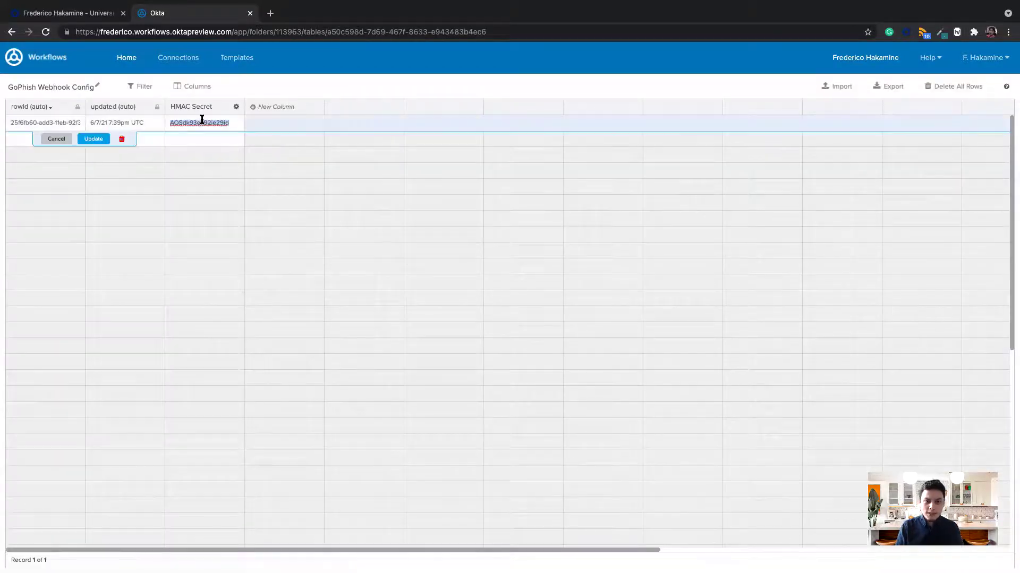
{"action": "type", "text": "D"}
{"action": "key", "text": "Return"}
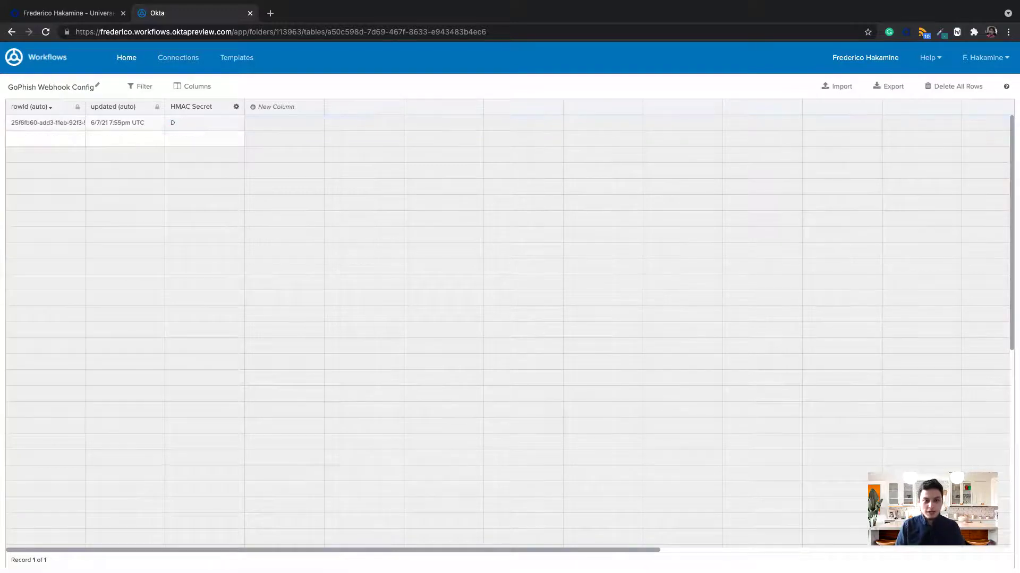
{"action": "left_click", "coordinate": [196, 125]}
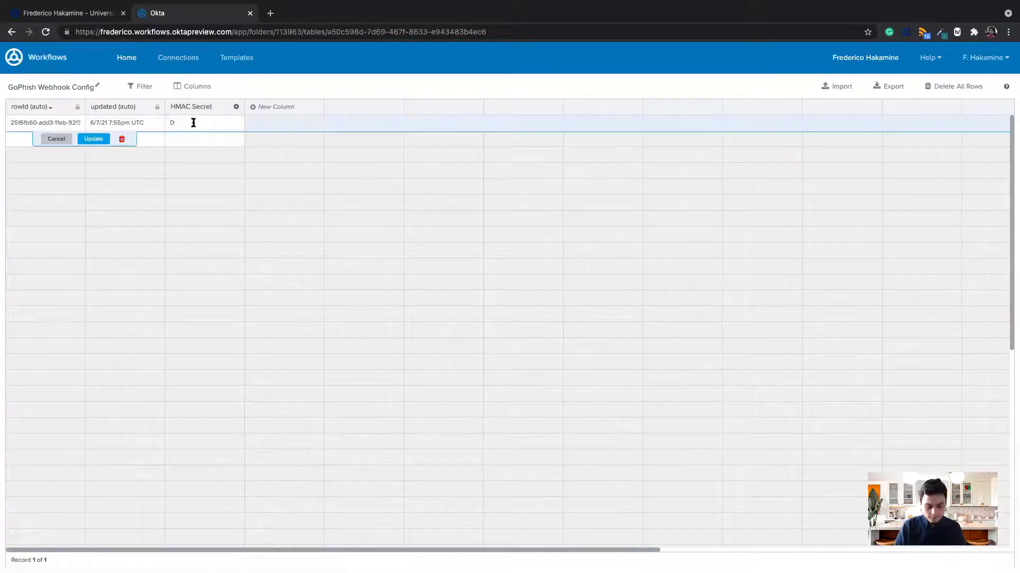
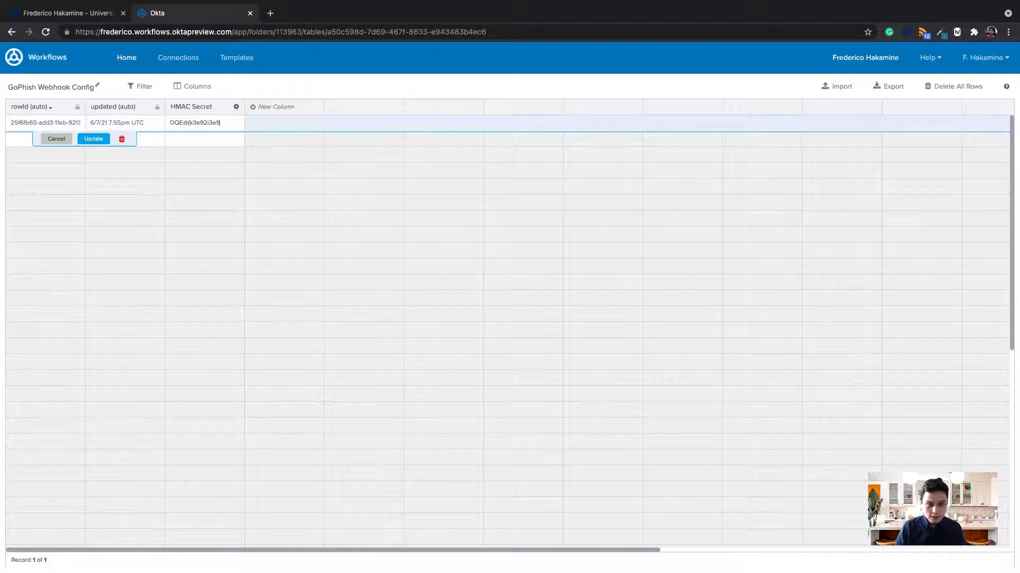
{"action": "triple_click", "coordinate": [197, 121]}
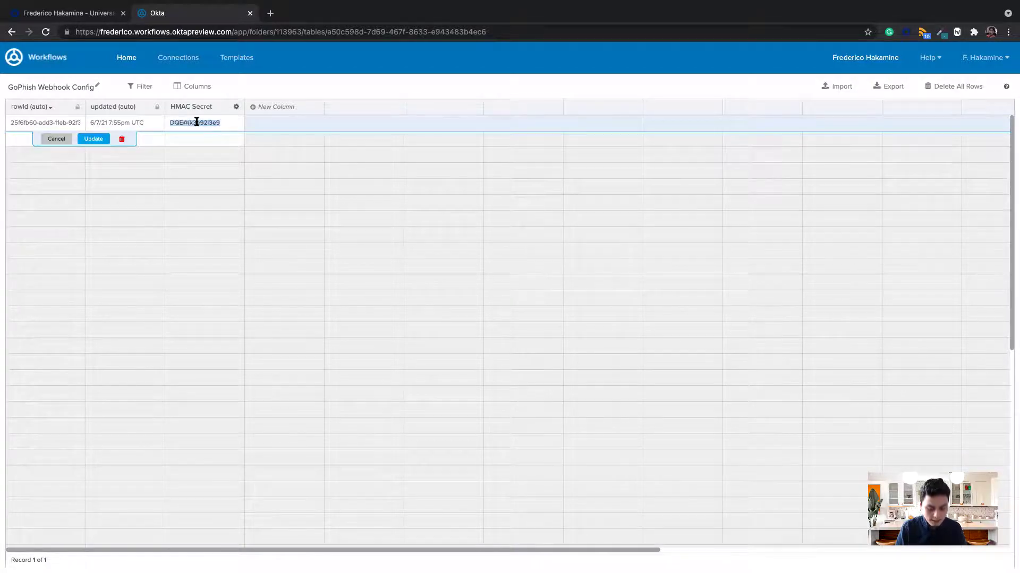
{"action": "left_click", "coordinate": [94, 139]}
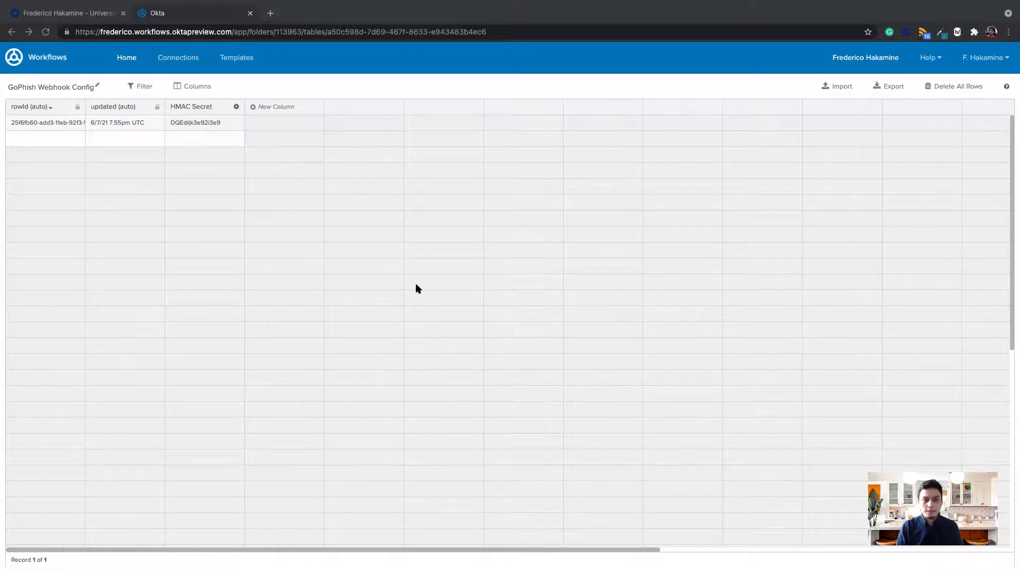
{"action": "key", "text": "ctrl+Up"}
{"action": "left_click", "coordinate": [612, 38]}
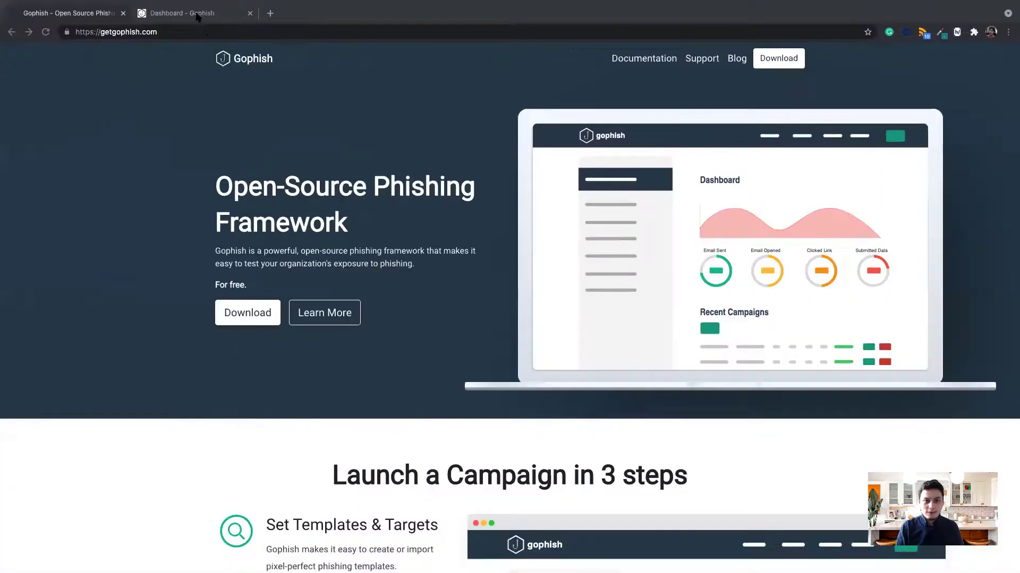
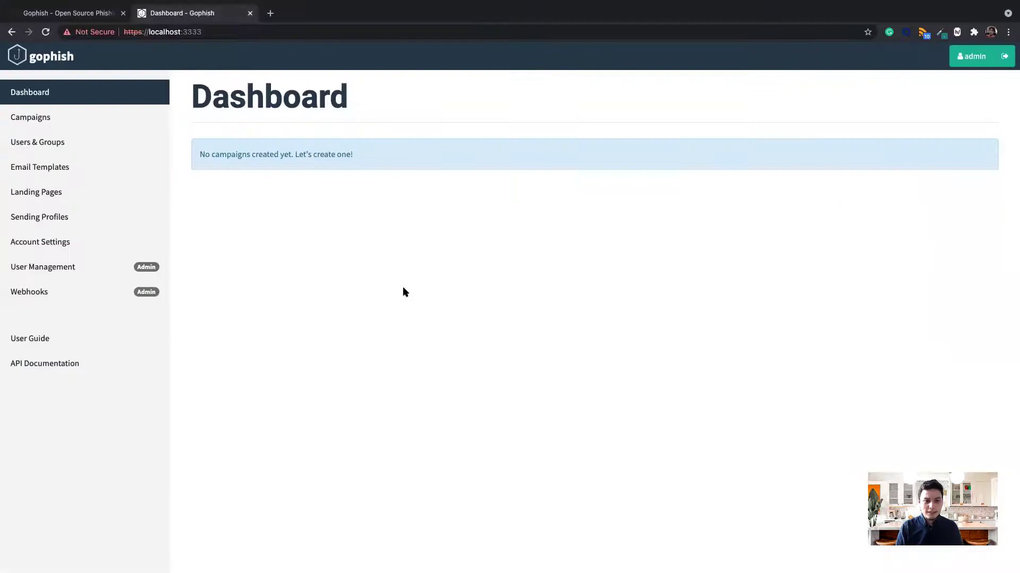
- Open the Webhooks page to see the active Okta webhook and its workflow URL
{"action": "left_click", "coordinate": [125, 291]}
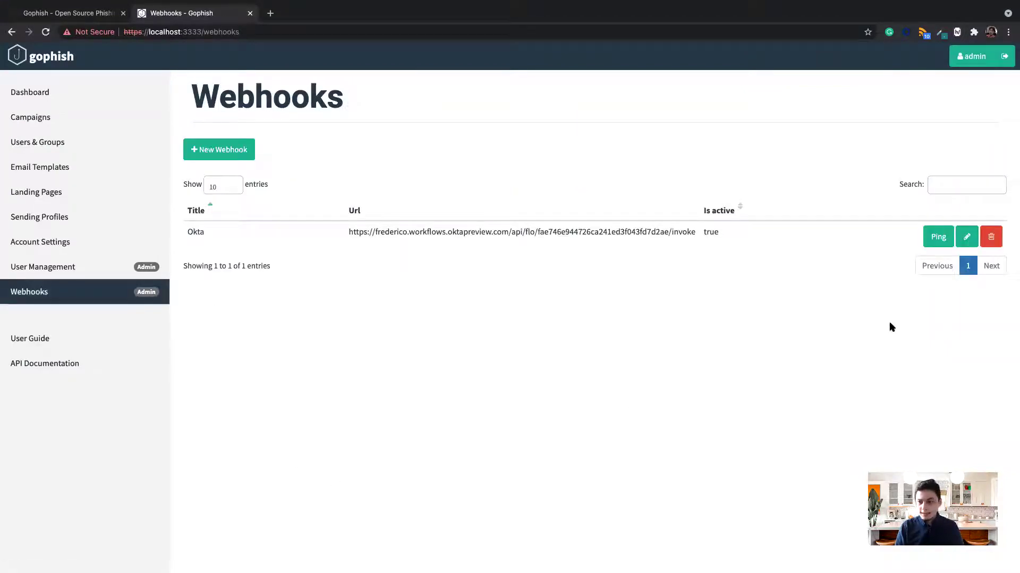
- Edit the Okta webhook and replace its secret with the new pasted value
{"action": "left_click", "coordinate": [968, 237]}
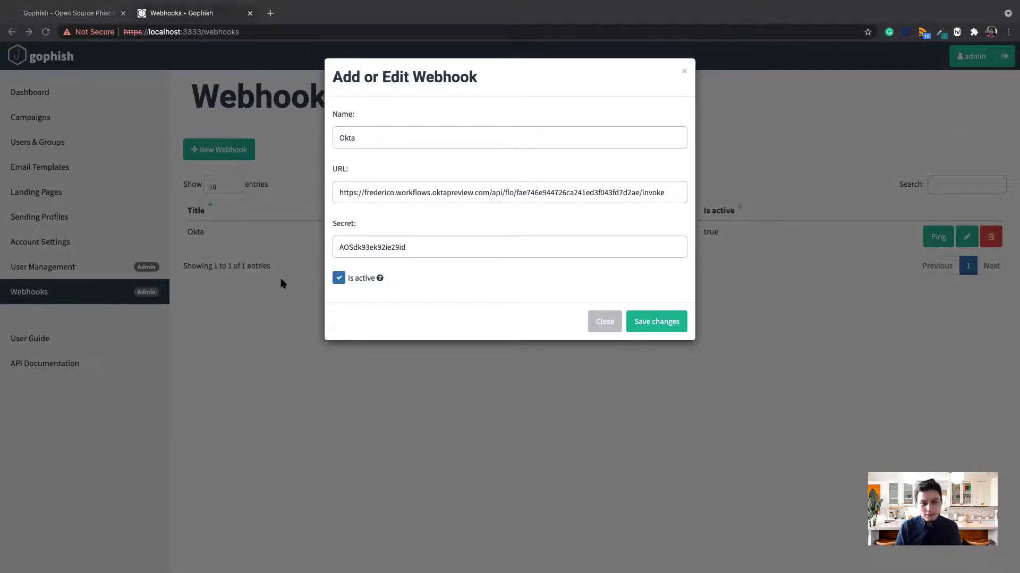
{"action": "left_click", "coordinate": [441, 248]}
{"action": "double_click", "coordinate": [454, 247]}
{"action": "key", "text": "super+v"}
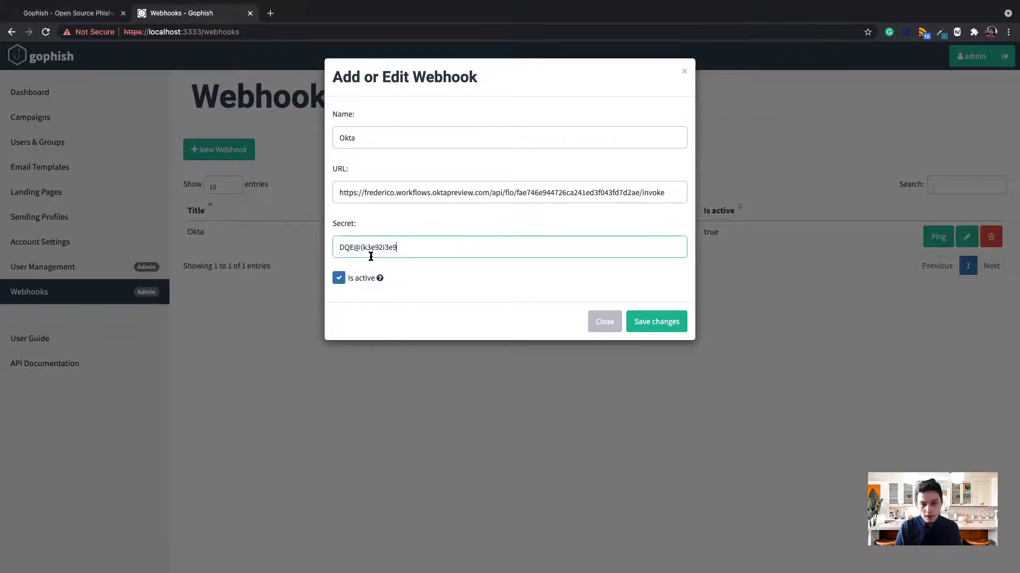
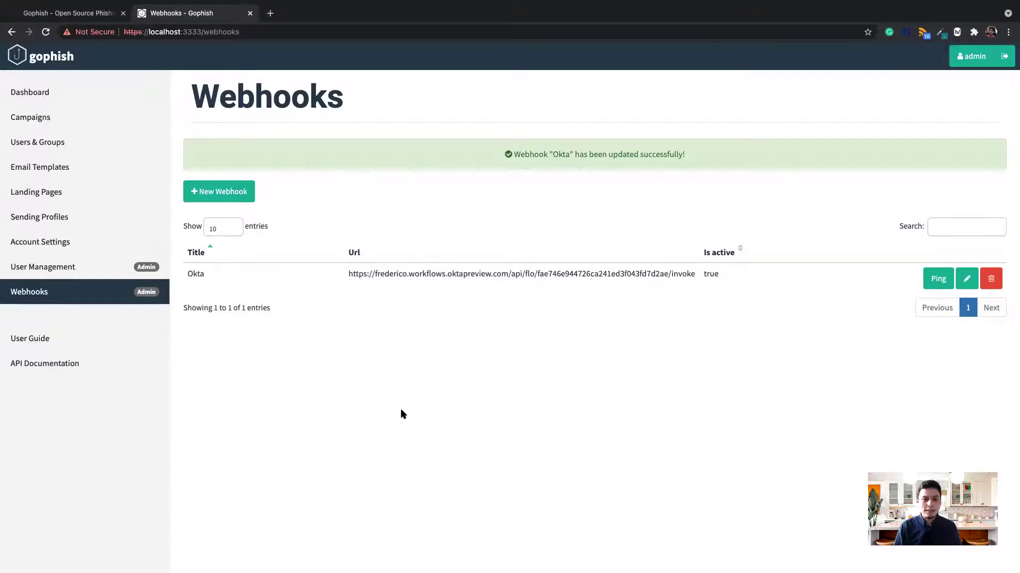
- Show the overview of all open desktops and windows
{"action": "key", "text": "ctrl+Up"}
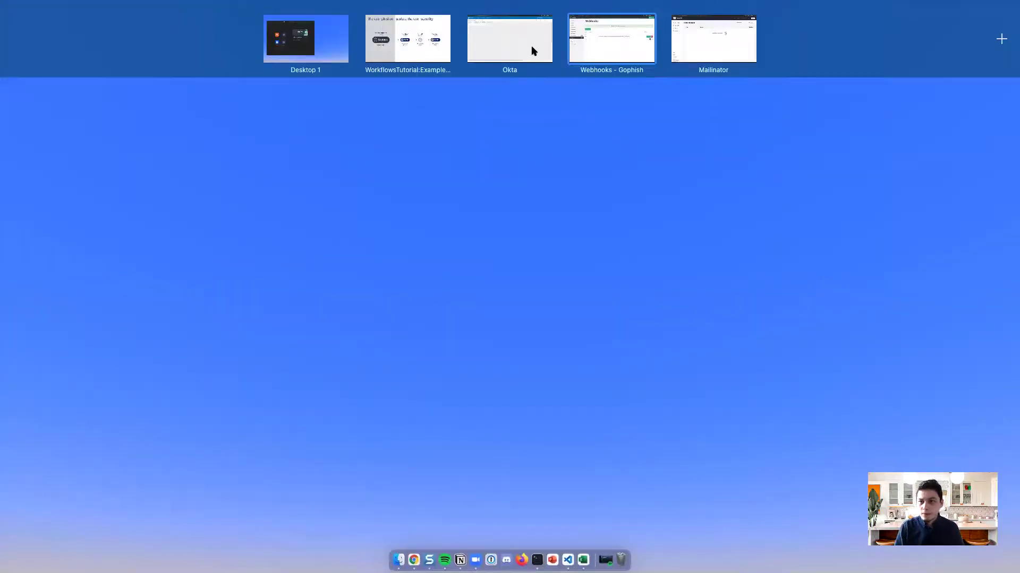
- In the Okta tab, search the directory for the test user and open their profile
{"action": "left_click", "coordinate": [533, 50]}
{"action": "key", "text": "ctrl+shift+Tab"}
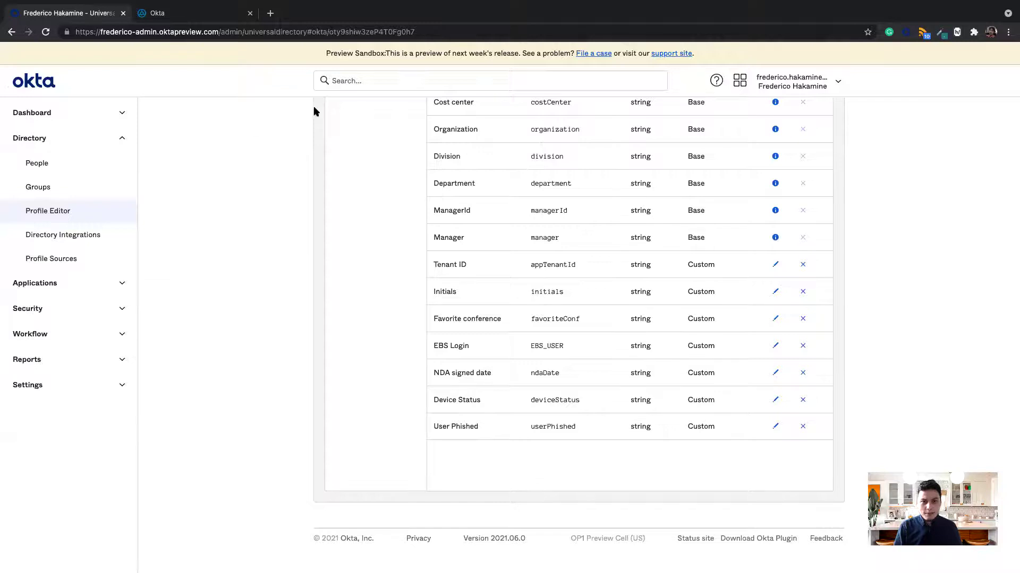
{"action": "left_click", "coordinate": [420, 82]}
{"action": "type", "text": "mark"}
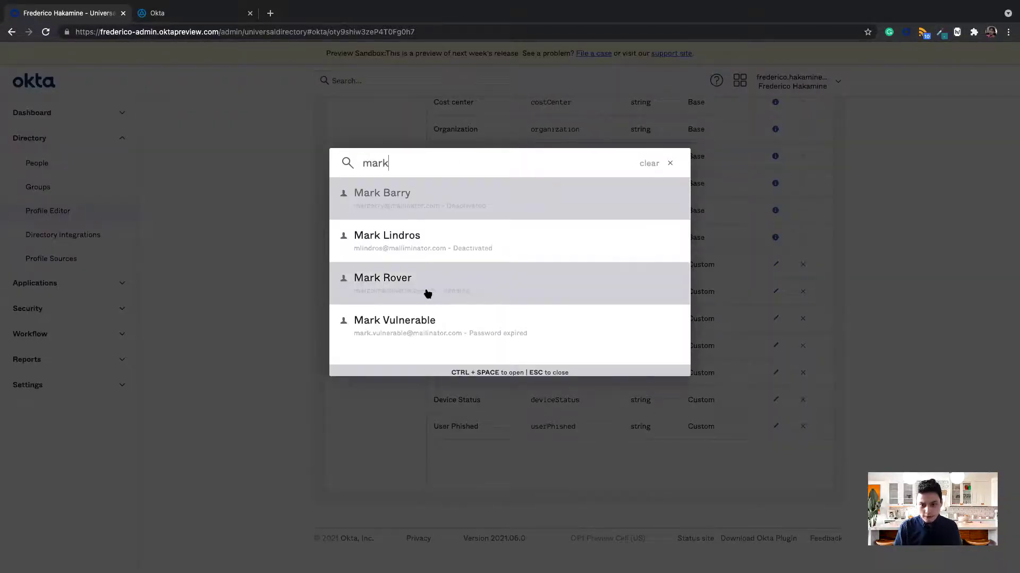
{"action": "left_click", "coordinate": [424, 330]}
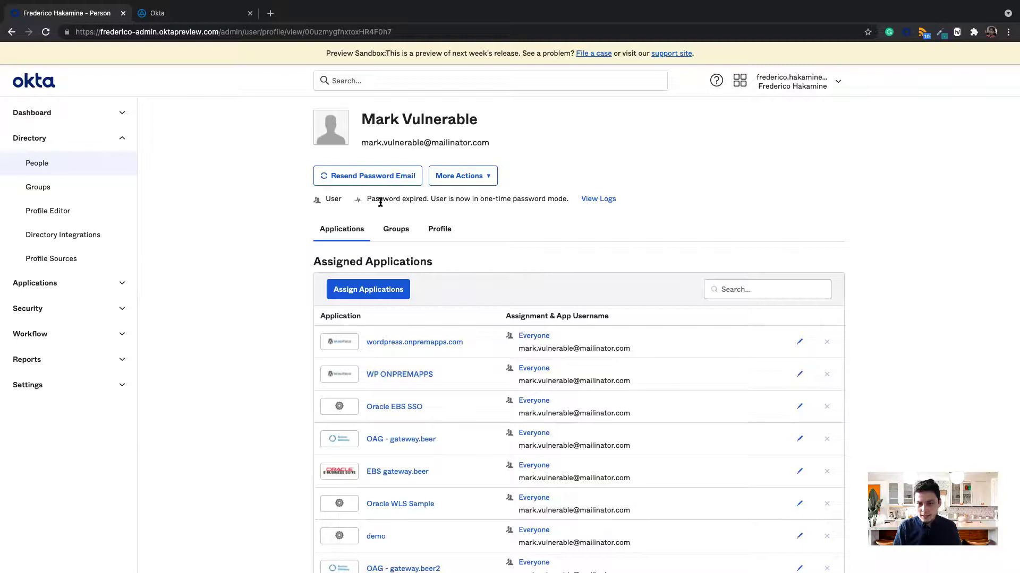
- View the test user's profile attributes down to the custom User Phished field
{"action": "left_click_drag", "start_coordinate": [426, 203], "coordinate": [555, 202]}
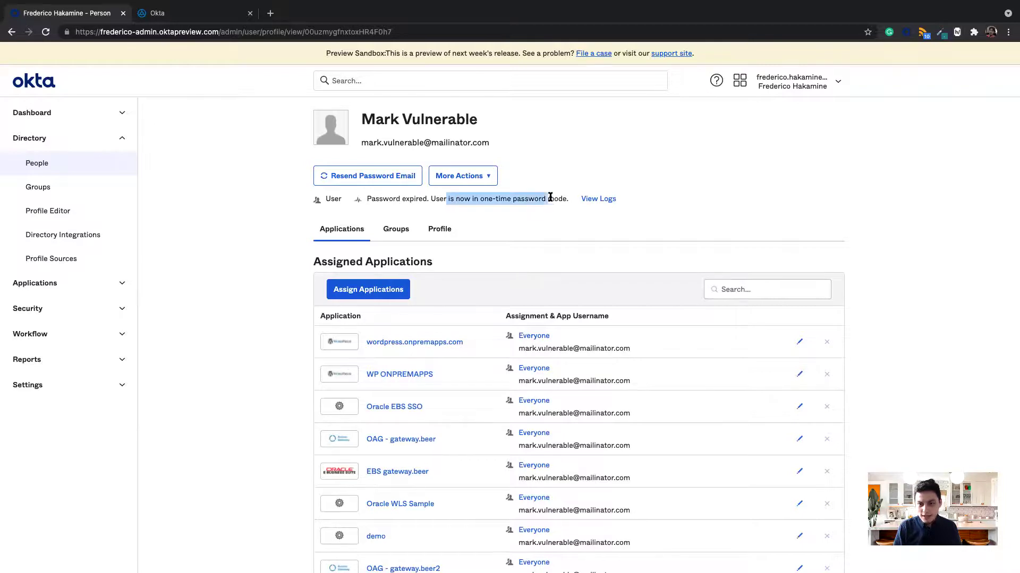
{"action": "left_click", "coordinate": [444, 233]}
{"action": "scroll", "coordinate": [756, 238], "scroll_direction": "down", "scroll_amount": 20}
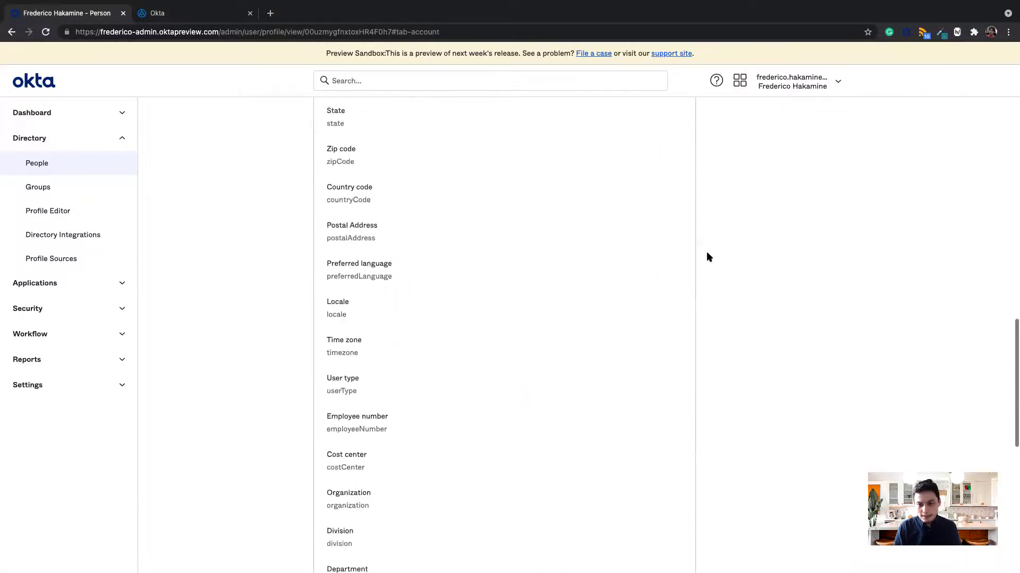
{"action": "scroll", "coordinate": [690, 256], "scroll_direction": "down", "scroll_amount": 2}
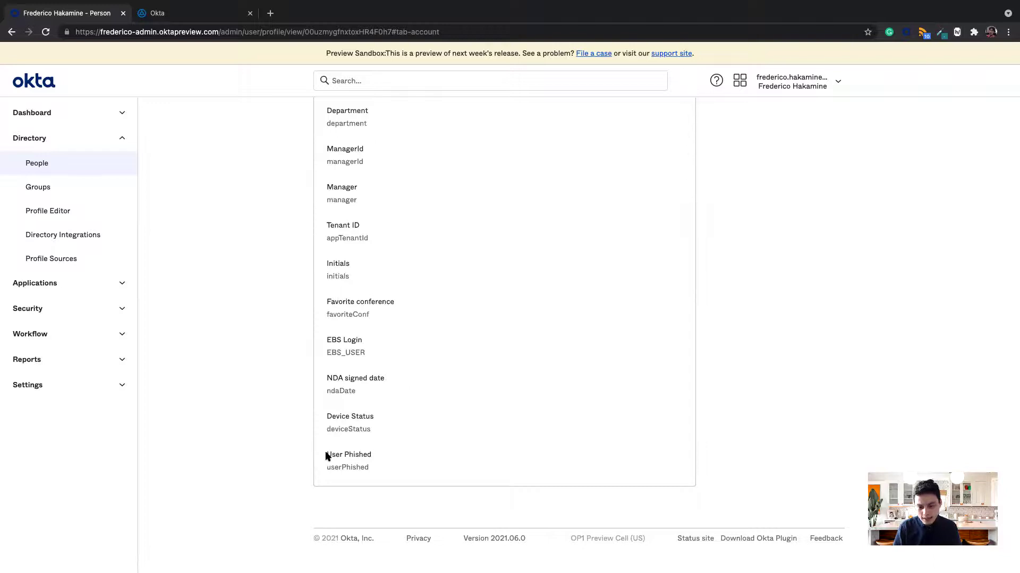
{"action": "left_click_drag", "start_coordinate": [324, 453], "coordinate": [432, 471]}
{"action": "left_click", "coordinate": [432, 470]}
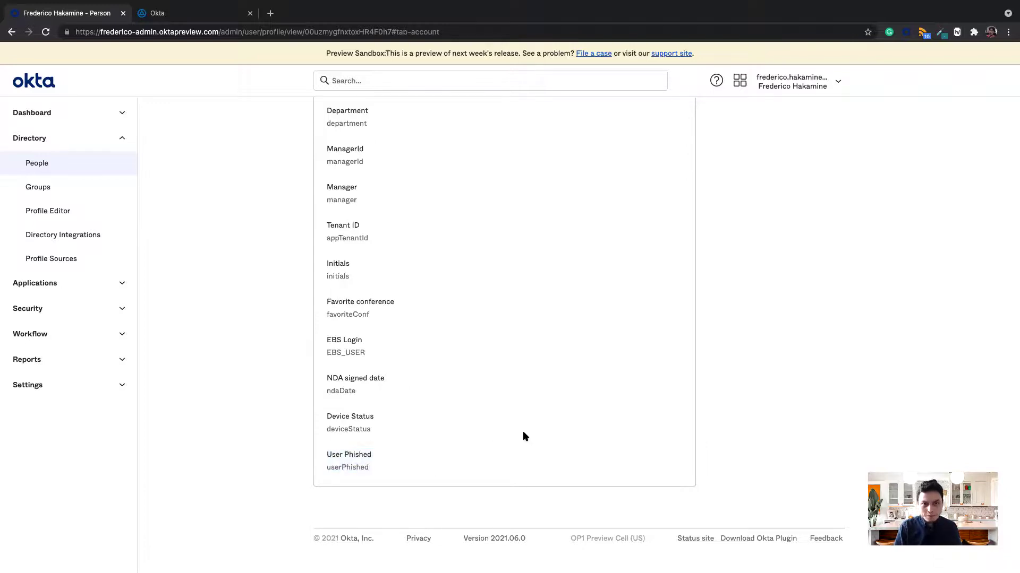
- Return to Gophish and open the Campaigns page via the Dashboard
{"action": "key", "text": "ctrl+Up"}
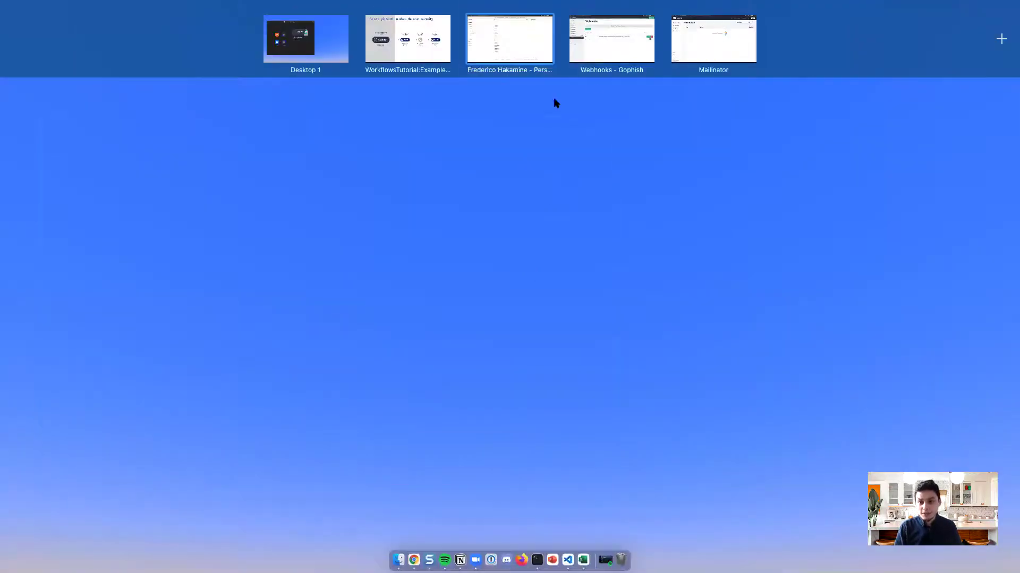
{"action": "left_click", "coordinate": [623, 60]}
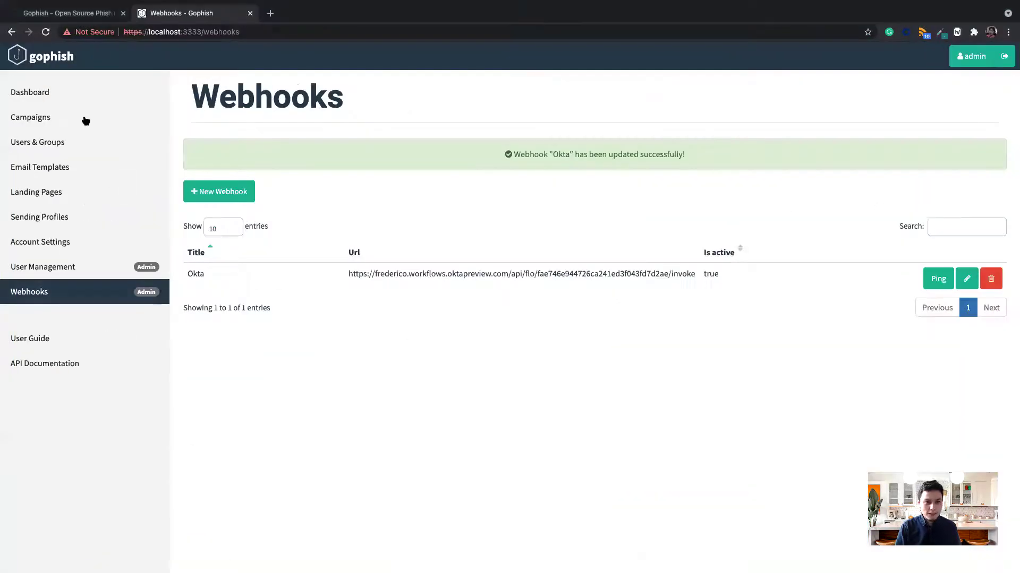
{"action": "left_click", "coordinate": [77, 93]}
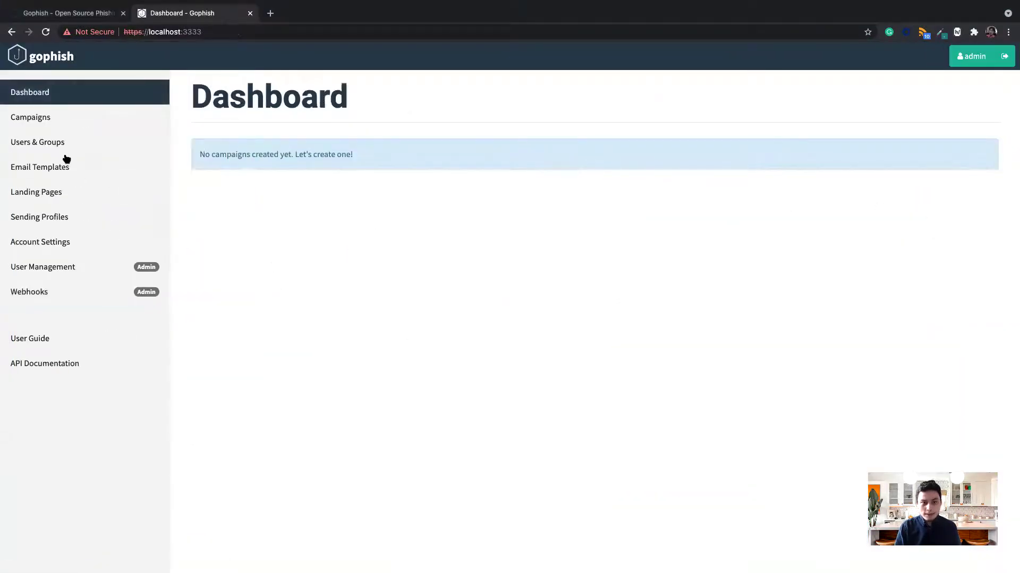
{"action": "left_click", "coordinate": [62, 121]}
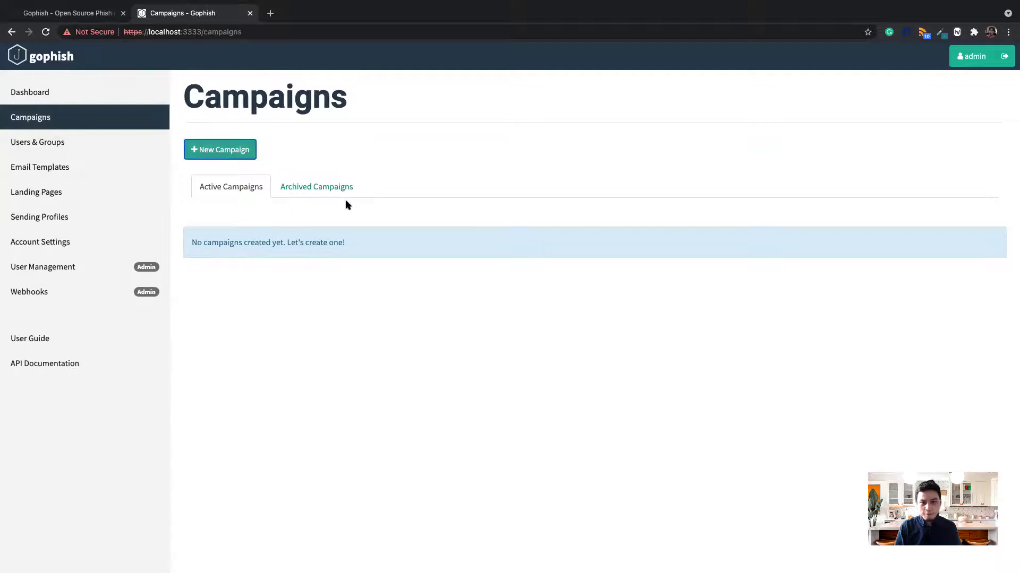
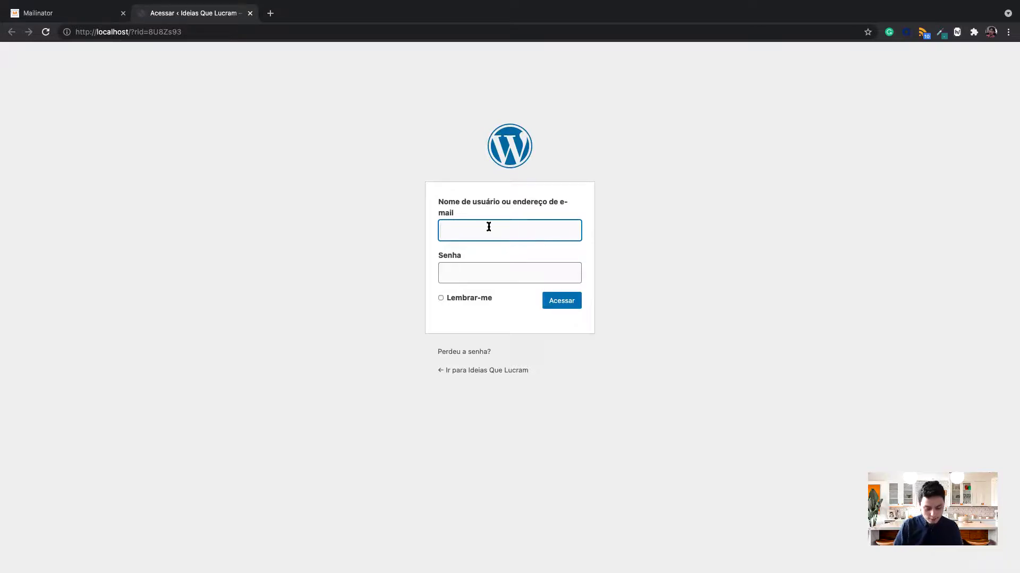
- Enter a demo username and password on the fake WordPress login page and submit with Acessar
{"action": "type", "text": "mark."}
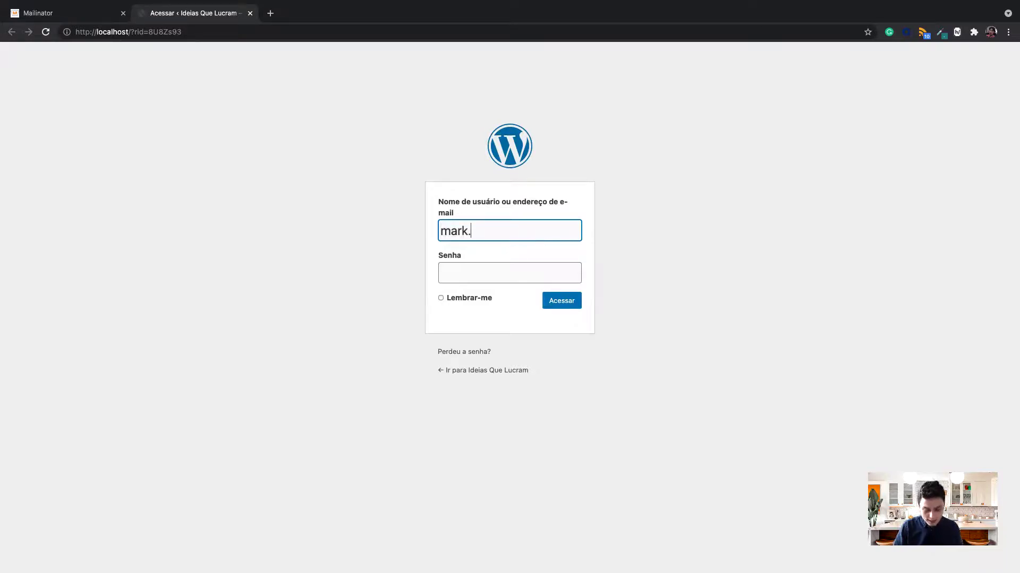
{"action": "type", "text": "vuln"}
{"action": "key", "text": "Tab"}
{"action": "type", "text": "•••"}
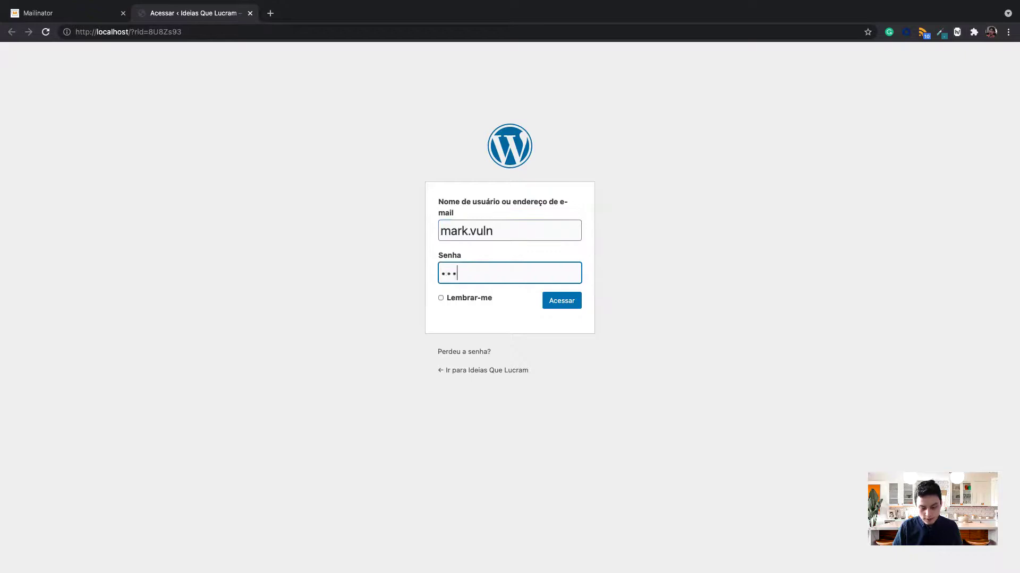
{"action": "left_click", "coordinate": [572, 302]}
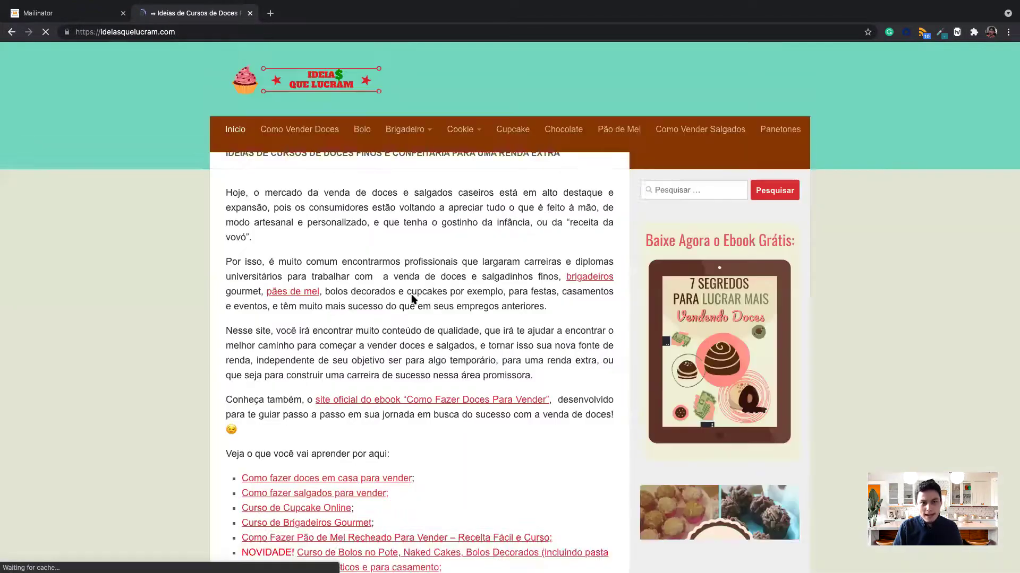
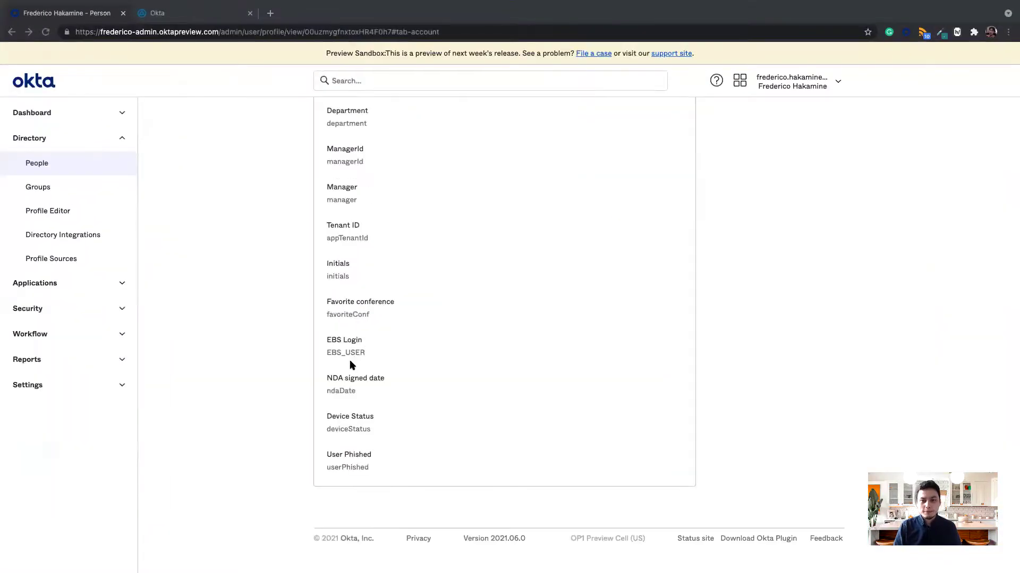
- Reload the test user's profile and confirm the status now reads Suspended
{"action": "scroll", "coordinate": [222, 182], "scroll_direction": "up", "scroll_amount": 15}
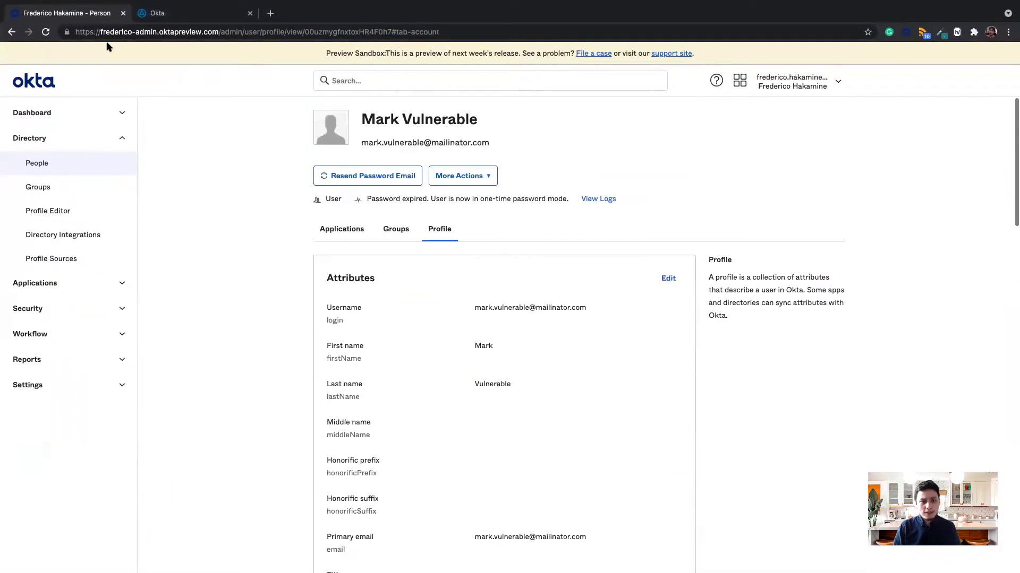
{"action": "left_click", "coordinate": [46, 33]}
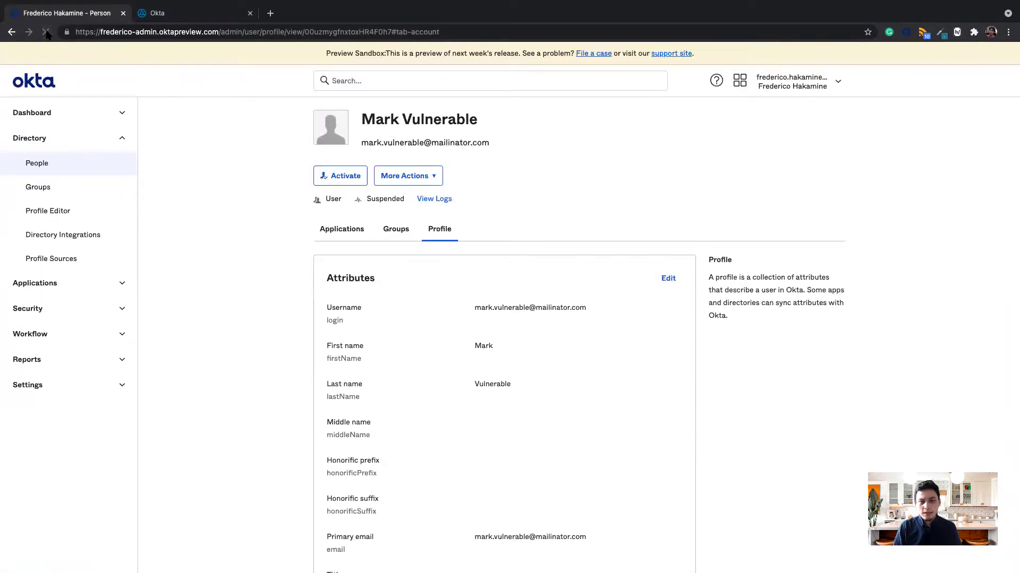
{"action": "double_click", "coordinate": [377, 198]}
{"action": "left_click", "coordinate": [251, 325]}
- Check the User Phished value 2021-06-07T19:57:29.478283Z, then go to the Okta Workflows tab
{"action": "scroll", "coordinate": [253, 326], "scroll_direction": "down", "scroll_amount": 15}
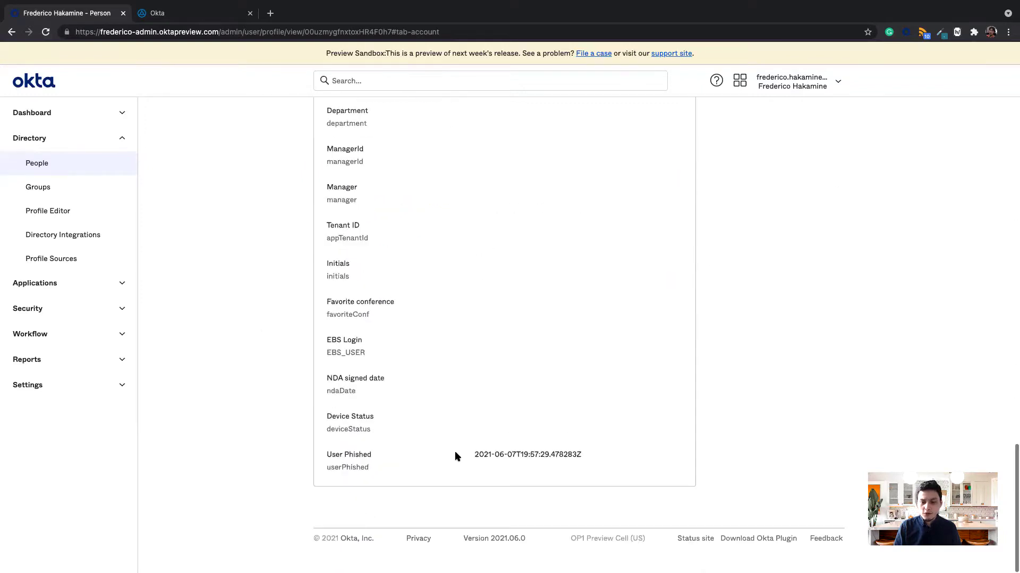
{"action": "triple_click", "coordinate": [510, 454]}
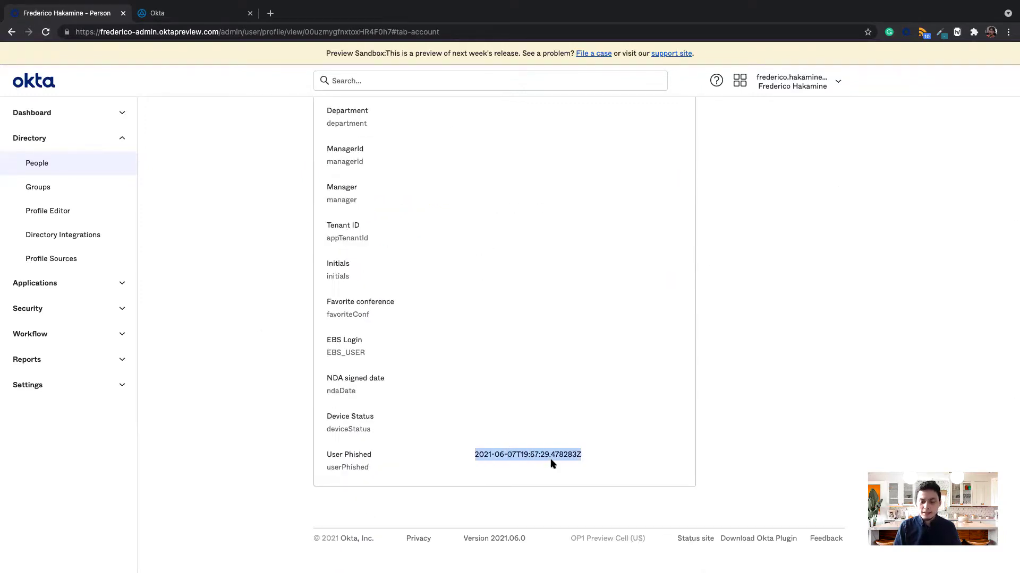
{"action": "left_click", "coordinate": [159, 13]}
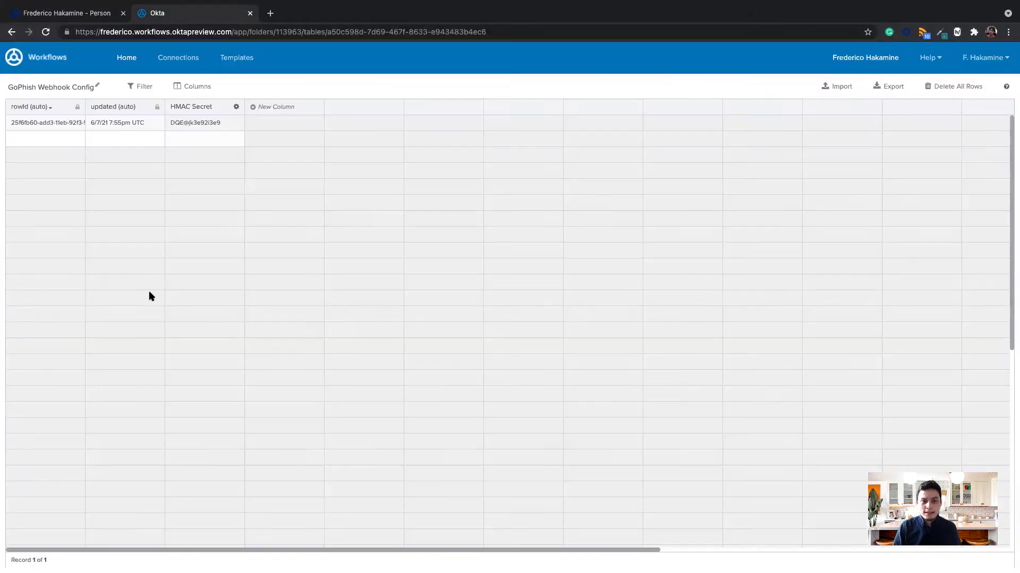
- Open the GoPhish.SecurityEvent flow from the WebhookGoPhish folder and show its Flow History
{"action": "left_click", "coordinate": [118, 58]}
{"action": "left_click", "coordinate": [138, 107]}
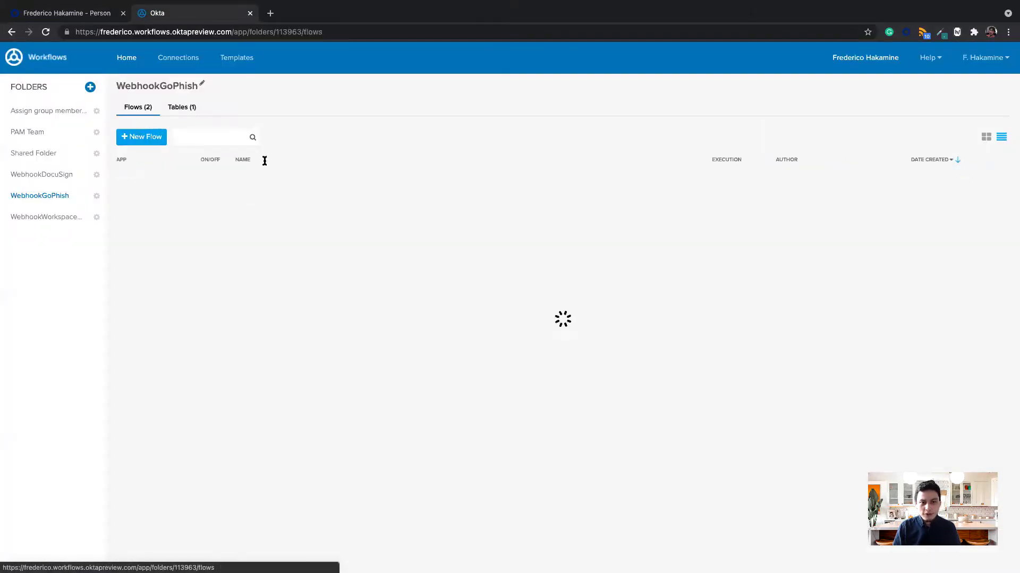
{"action": "left_click", "coordinate": [330, 221]}
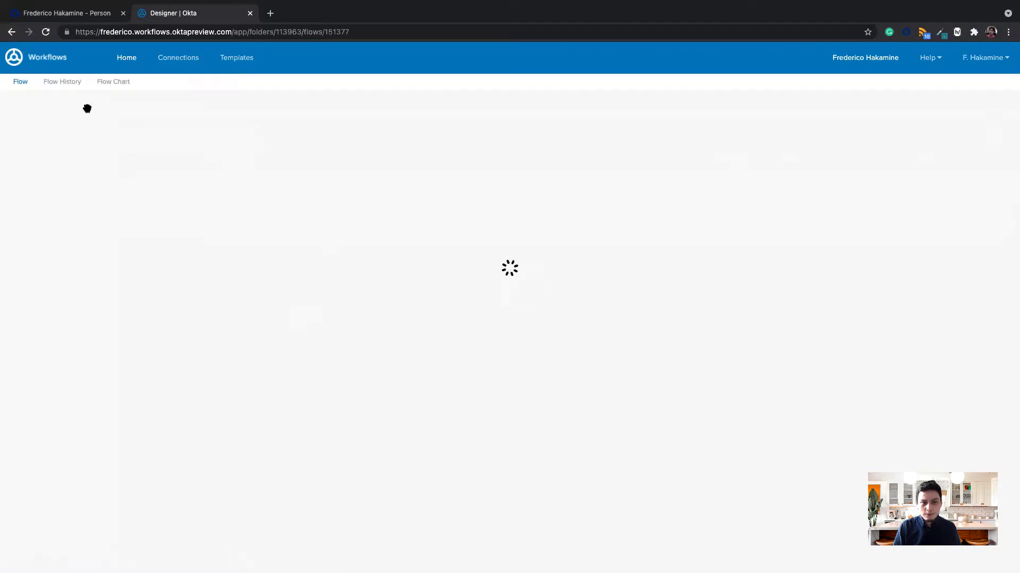
{"action": "left_click", "coordinate": [64, 81]}
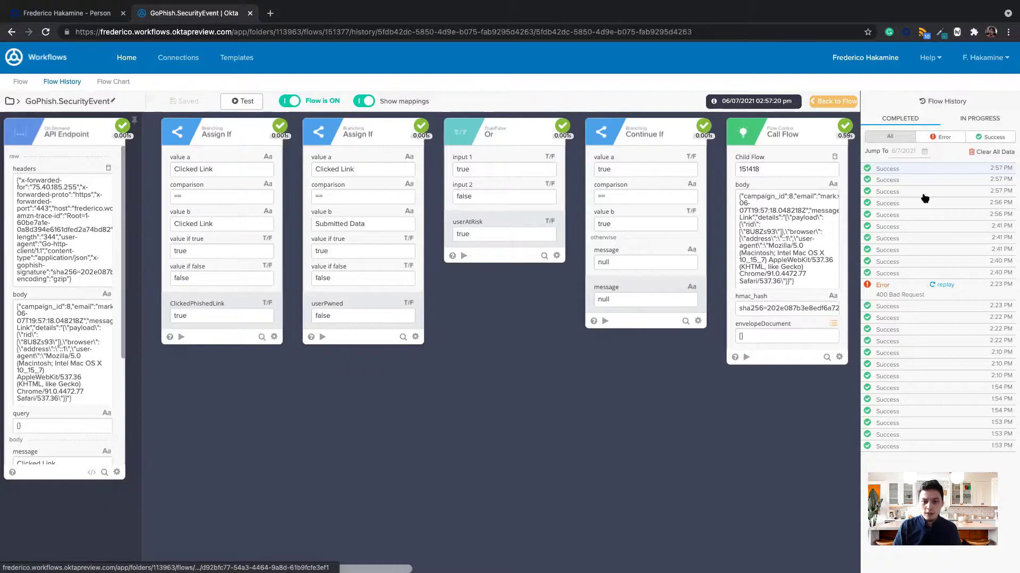
- Step through the 2:57 PM runs (Clicked Link, Email Opened) to the 02:57:33 pm Submitted Data run
{"action": "left_click", "coordinate": [924, 195]}
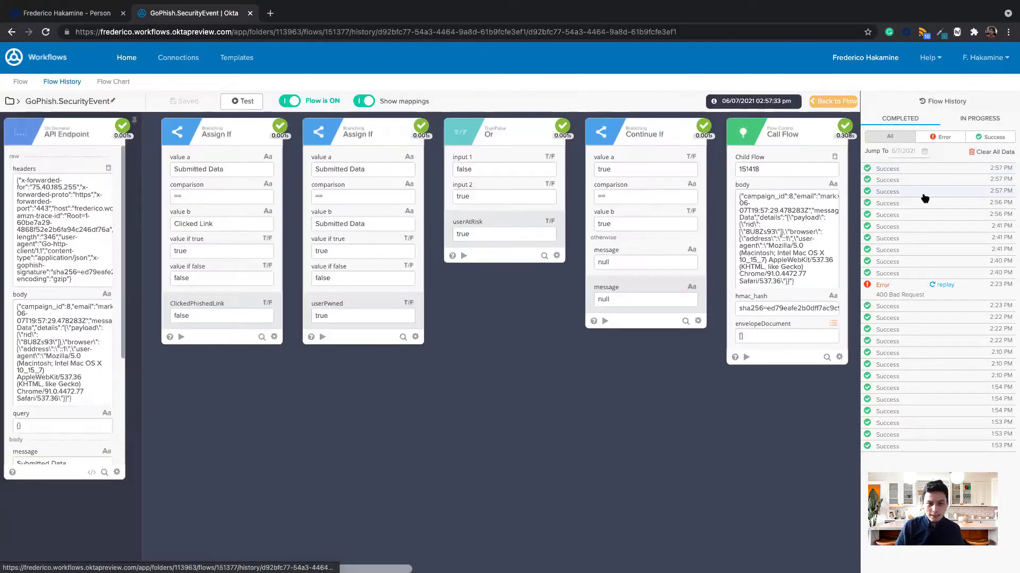
{"action": "left_click", "coordinate": [908, 170]}
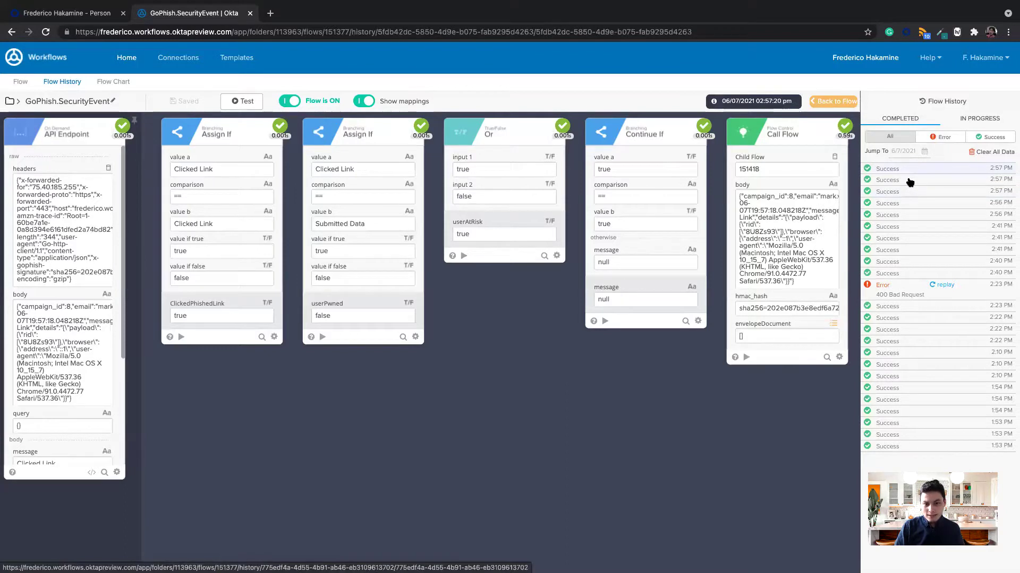
{"action": "left_click", "coordinate": [909, 182]}
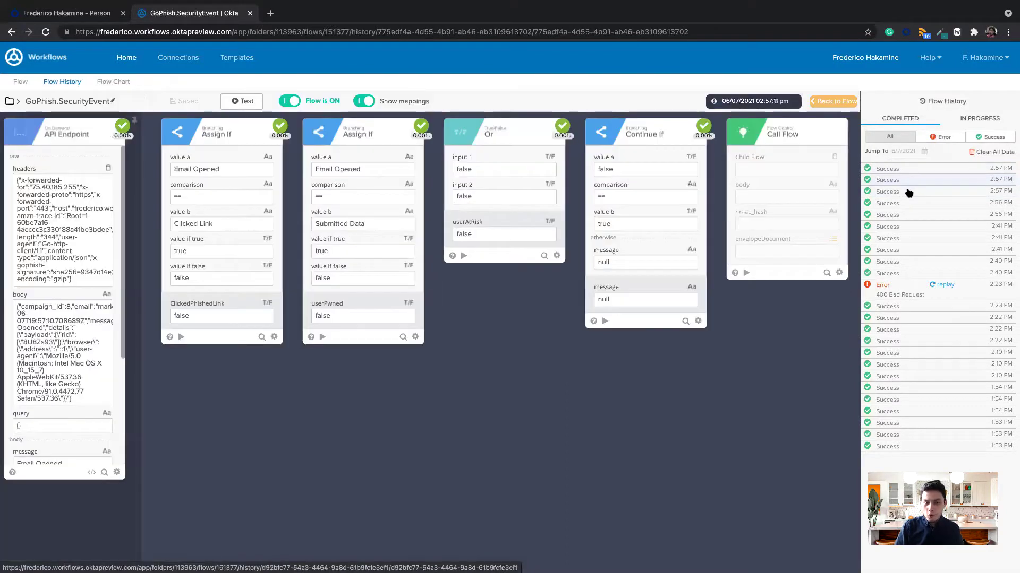
{"action": "left_click", "coordinate": [909, 192]}
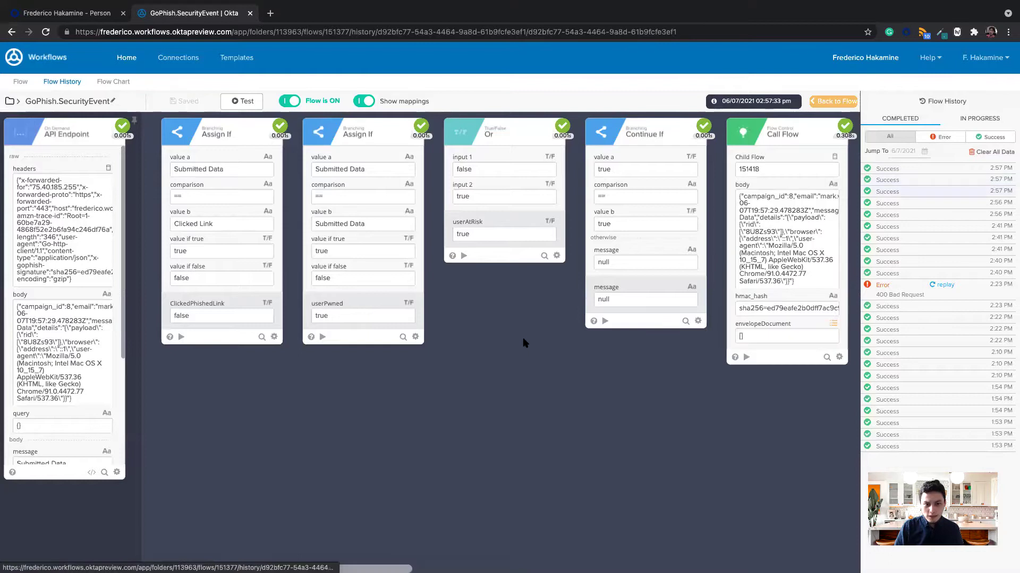
- Check the Submitted Data comparison value and confirm Suspend User returned status 200
{"action": "triple_click", "coordinate": [344, 224]}
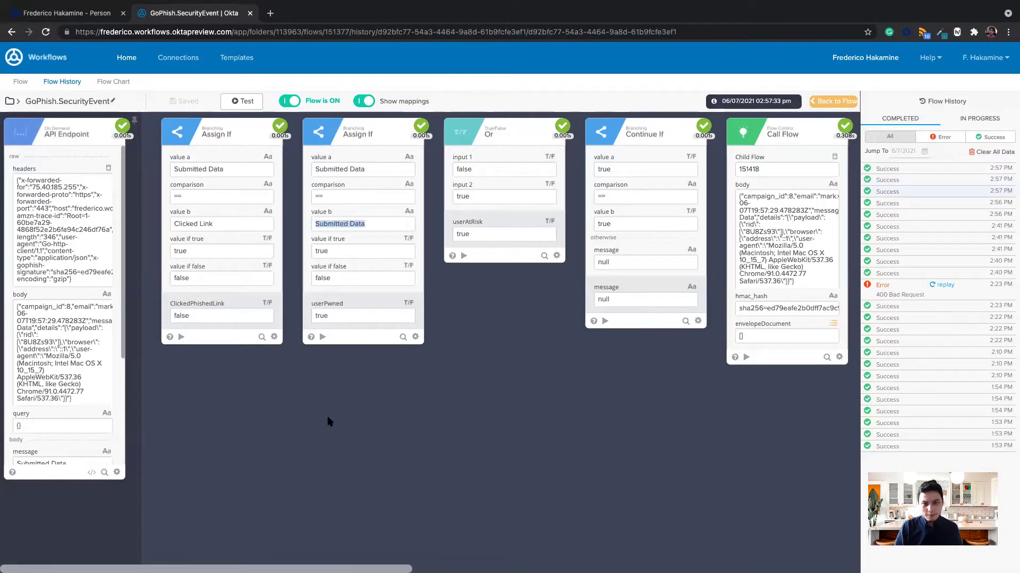
{"action": "scroll", "coordinate": [430, 343], "scroll_direction": "right", "scroll_amount": 6}
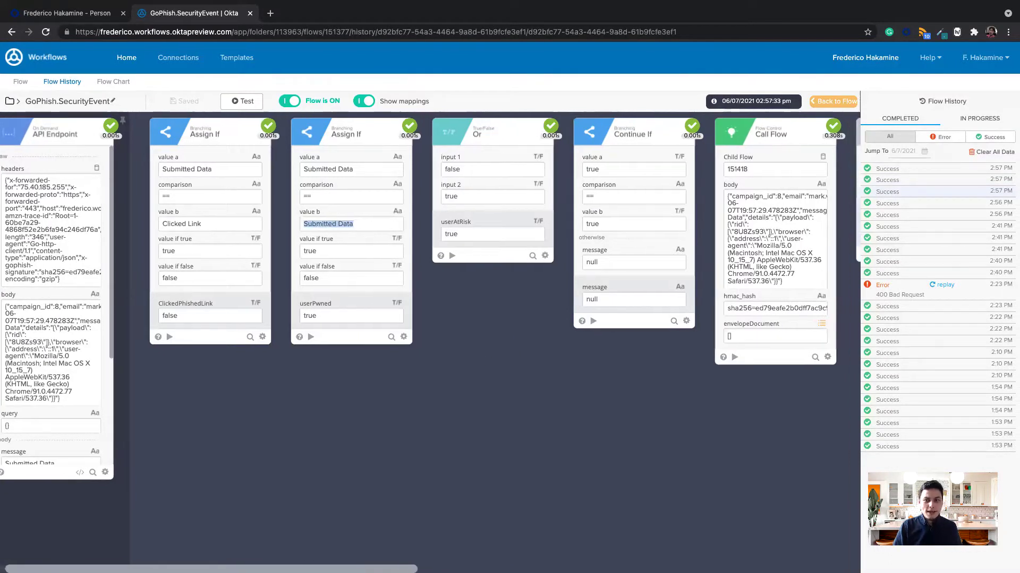
{"action": "scroll", "coordinate": [190, 268], "scroll_direction": "right", "scroll_amount": 7}
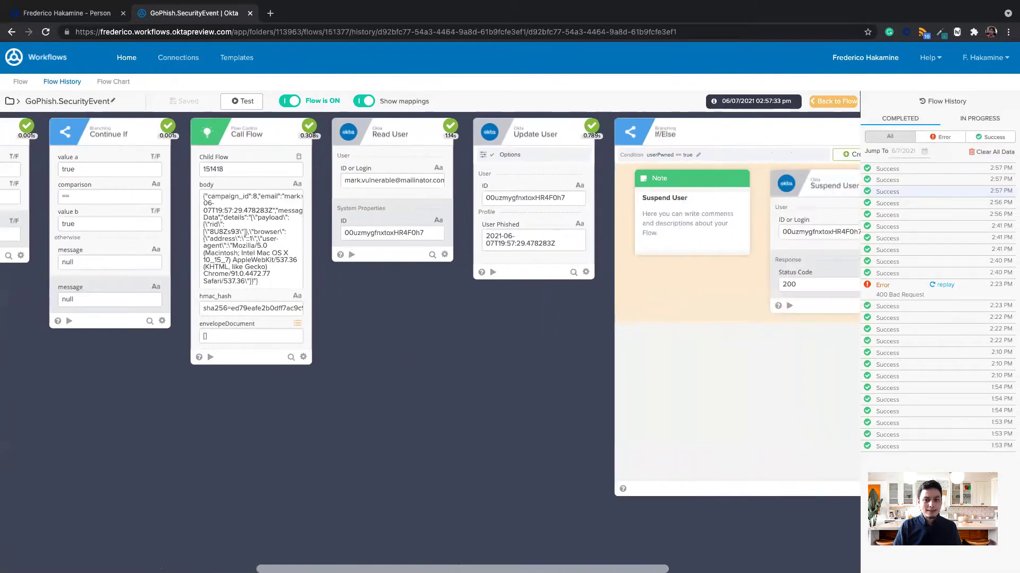